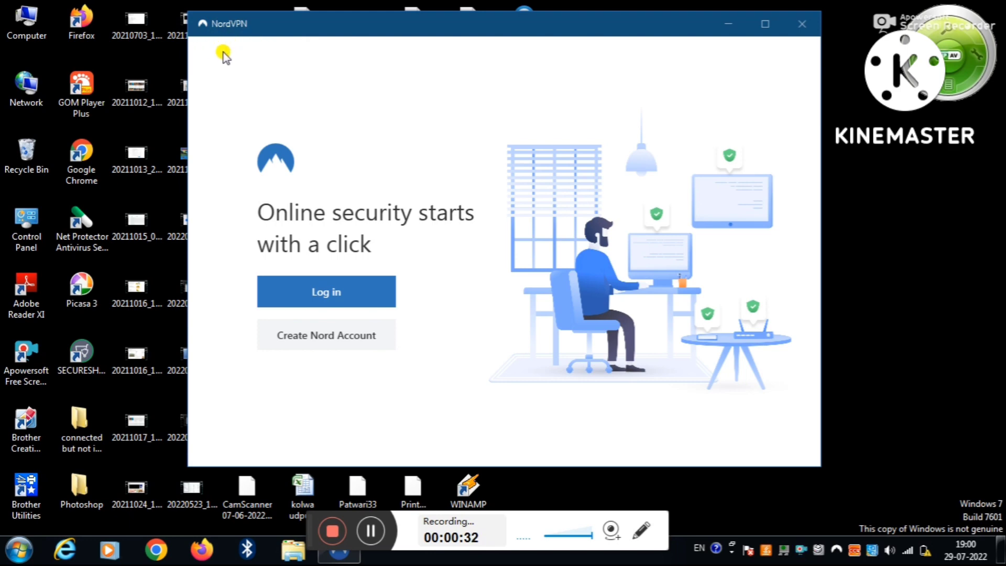
Close the NordVPN window, reopen it from its background process, and check the current wireless network connection
{"action": "left_click", "coordinate": [801, 24]}
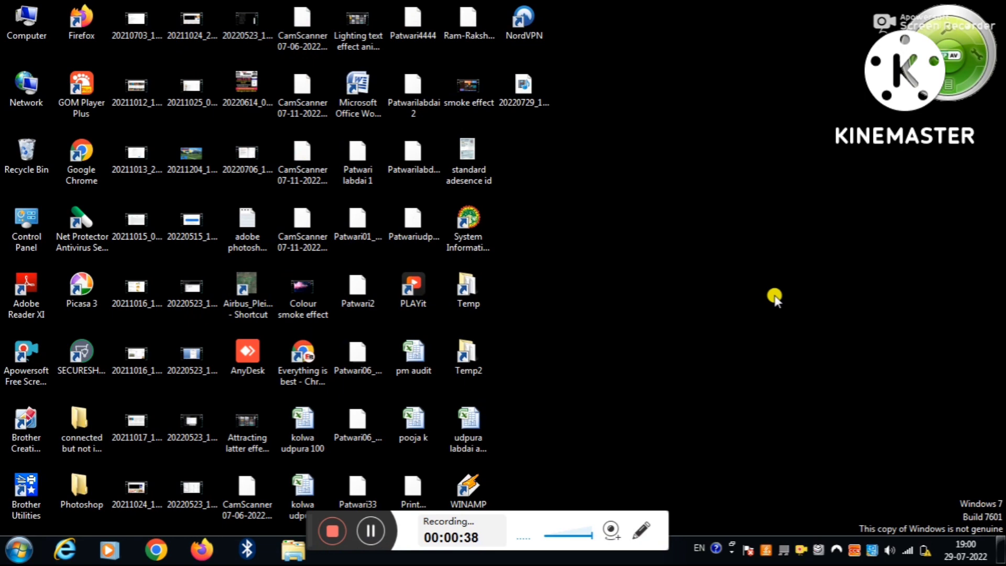
{"action": "left_click", "coordinate": [837, 552]}
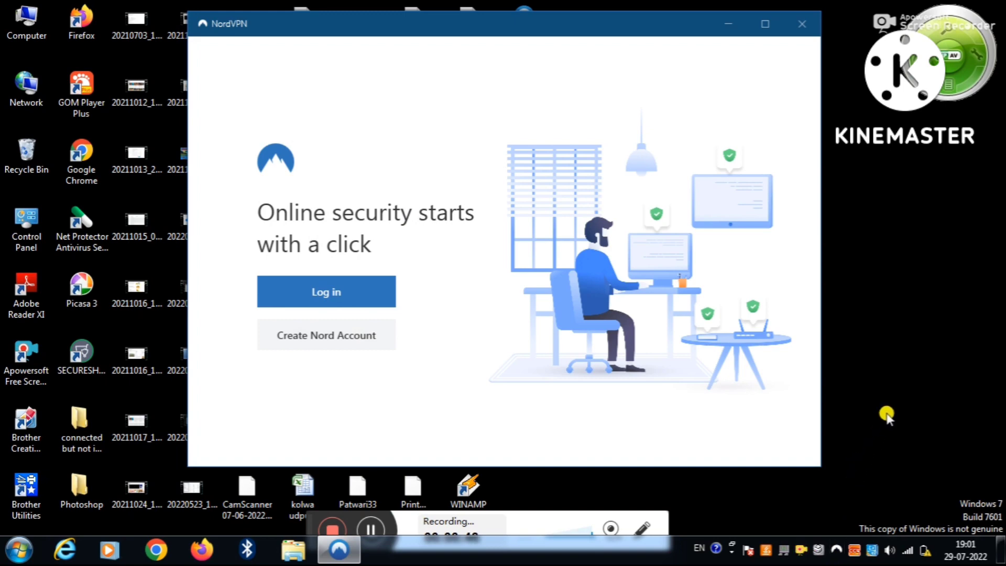
{"action": "left_click", "coordinate": [911, 549]}
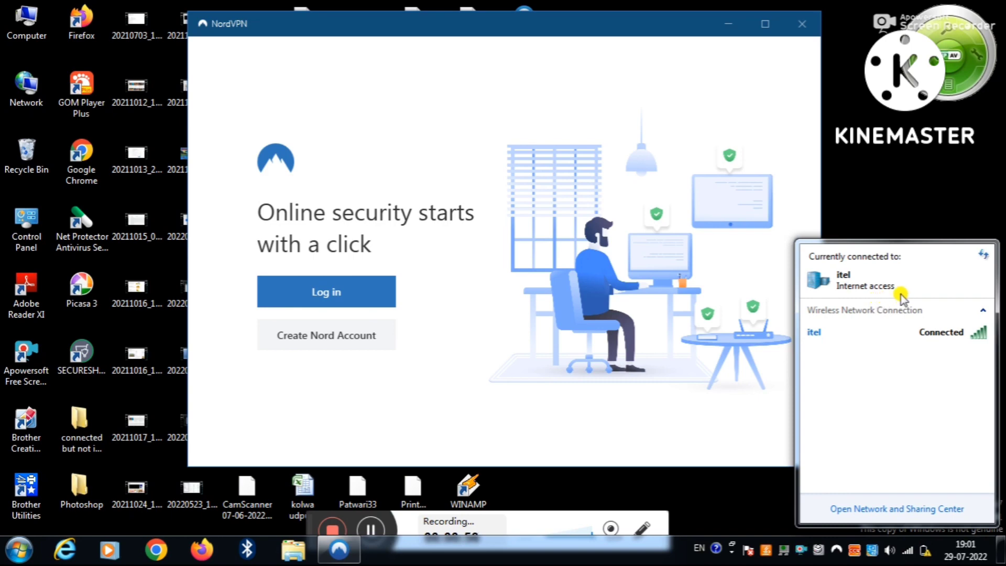
{"action": "left_click", "coordinate": [890, 220]}
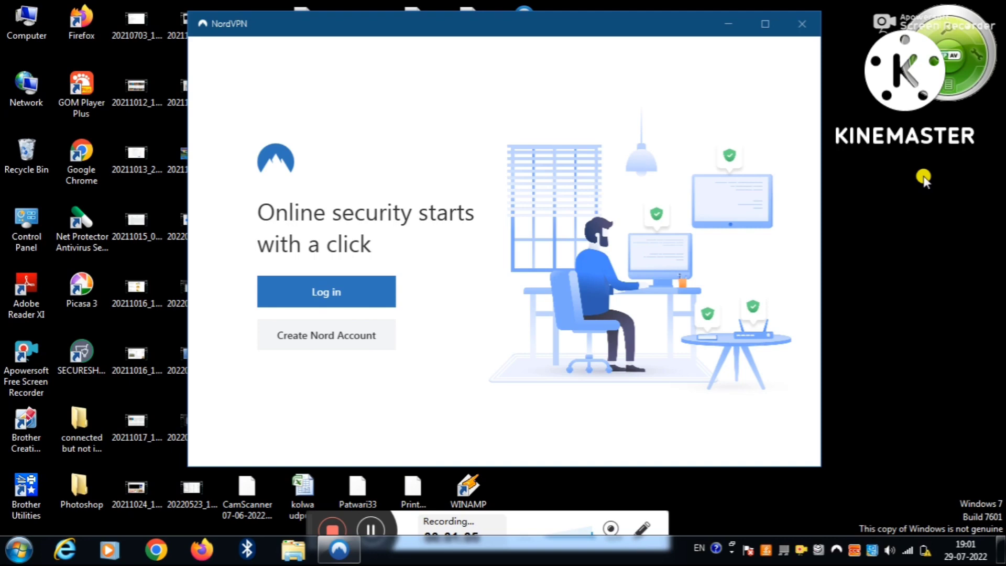
Close the NordVPN window and quit the app completely so it stops running in the background
{"action": "left_click", "coordinate": [800, 25]}
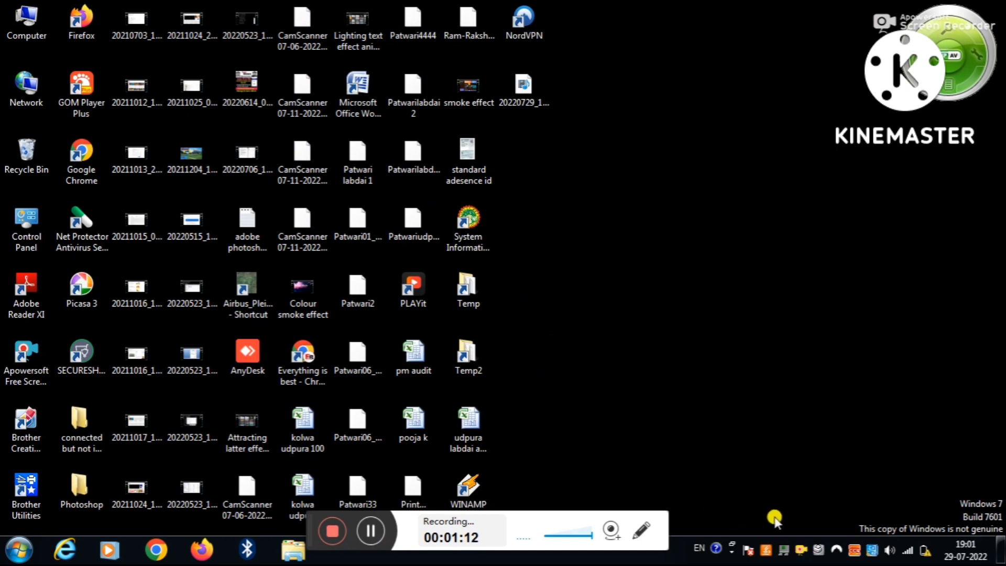
{"action": "left_click", "coordinate": [833, 548]}
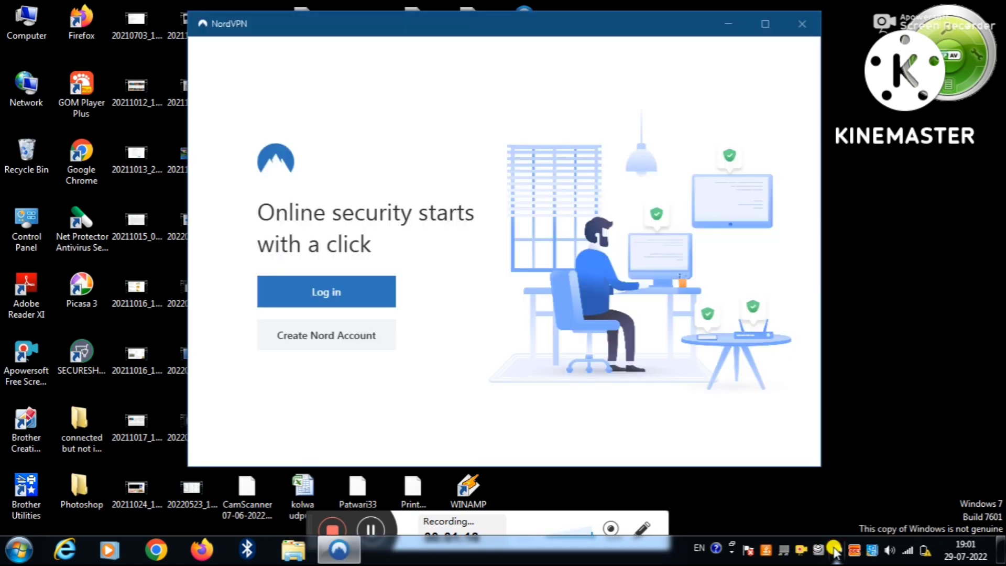
{"action": "right_click", "coordinate": [835, 549]}
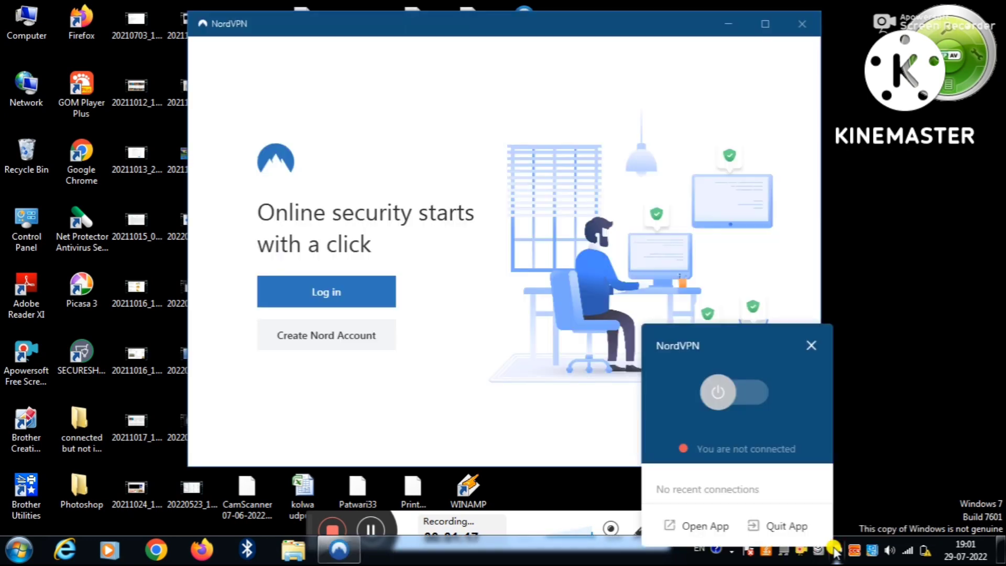
{"action": "left_click", "coordinate": [794, 527]}
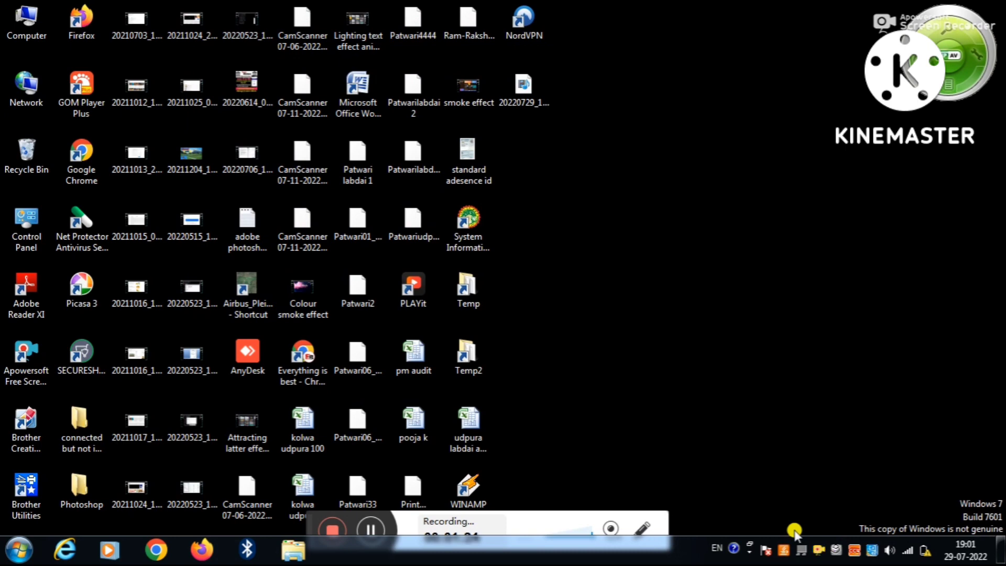
Delete the NordVPN shortcut from the desktop and refresh the desktop
{"action": "right_click", "coordinate": [525, 21]}
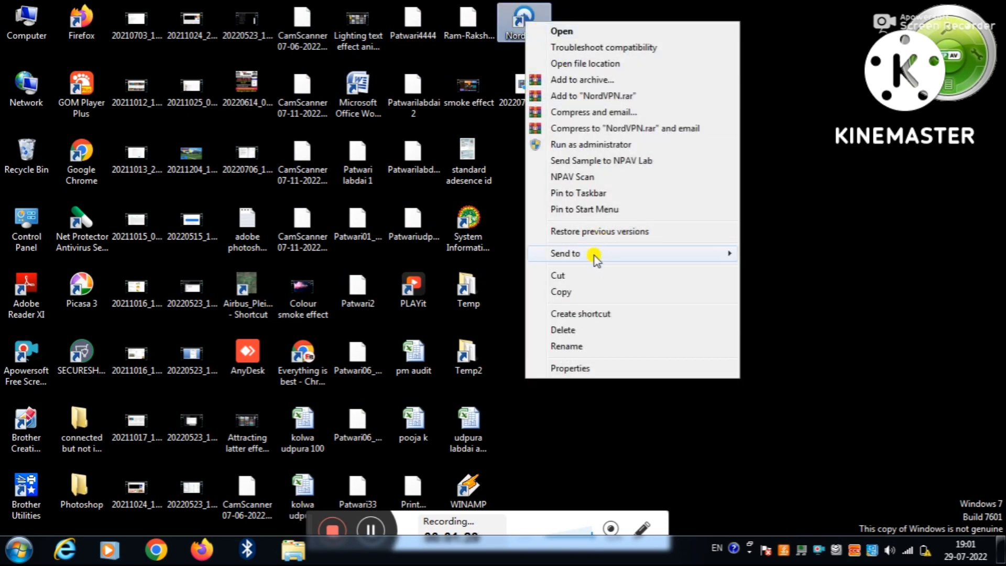
{"action": "left_click", "coordinate": [574, 329]}
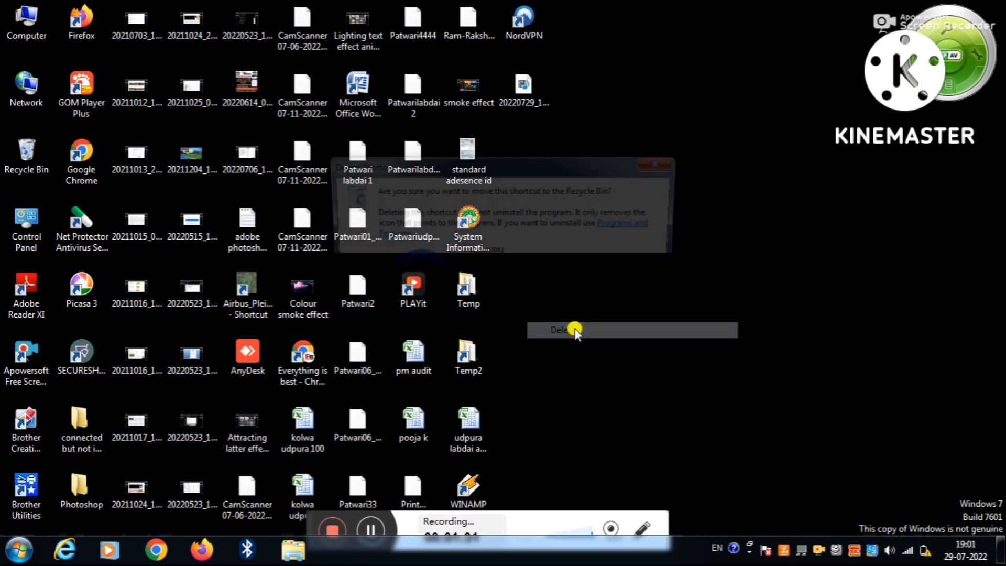
{"action": "left_click", "coordinate": [559, 354]}
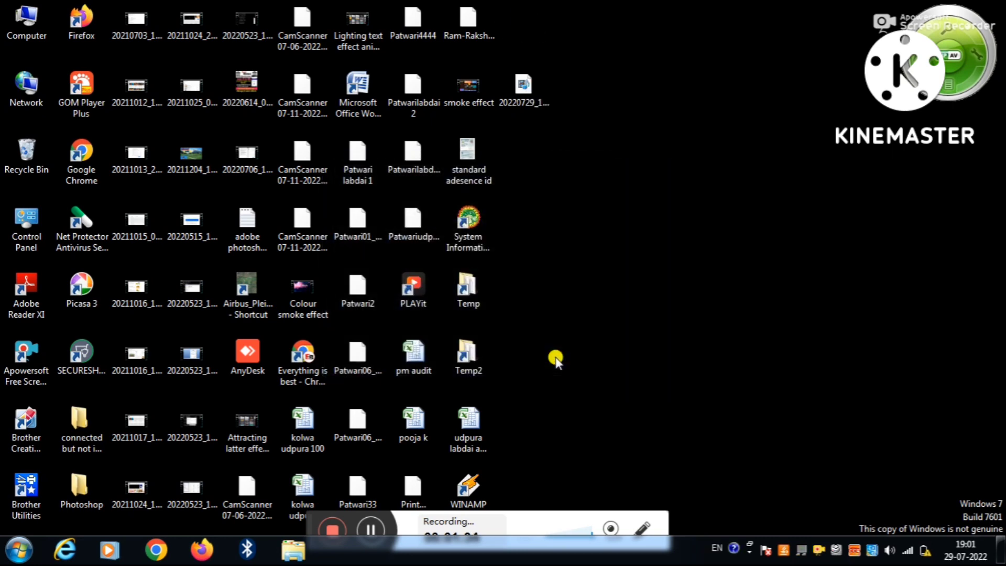
{"action": "right_click", "coordinate": [666, 172]}
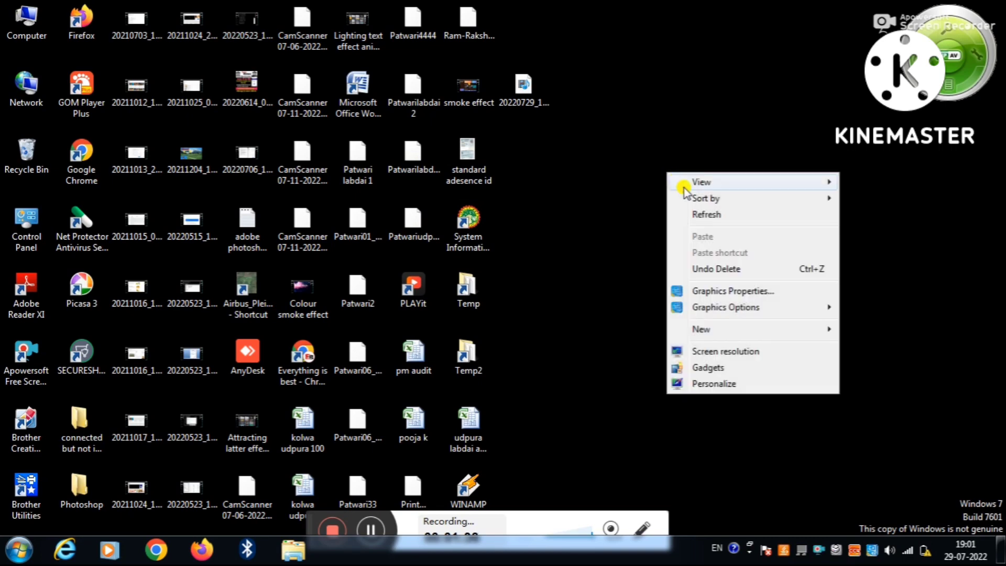
{"action": "left_click", "coordinate": [699, 214]}
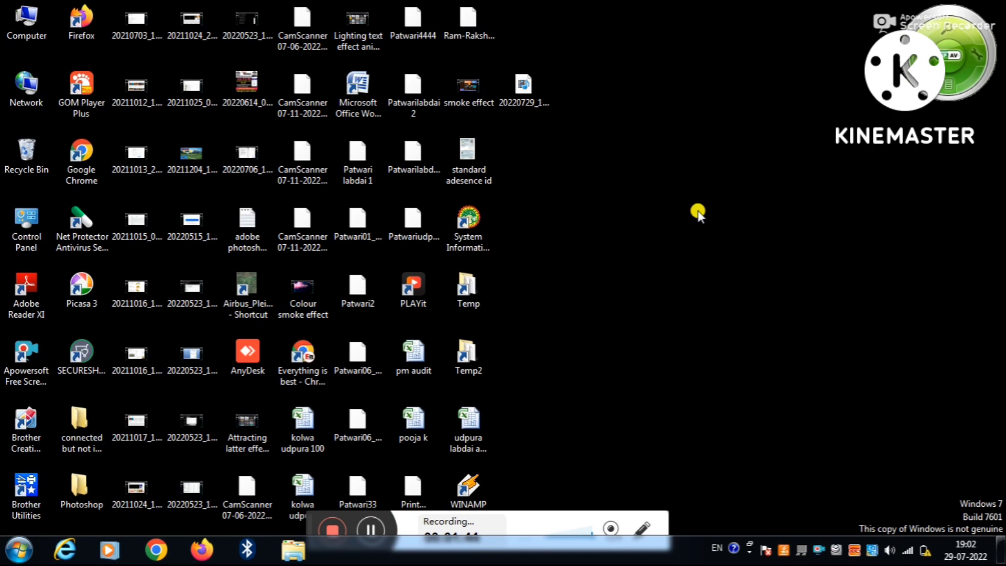
Open Computer in a maximized window and search all drives for "vpn"
{"action": "left_click", "coordinate": [19, 547]}
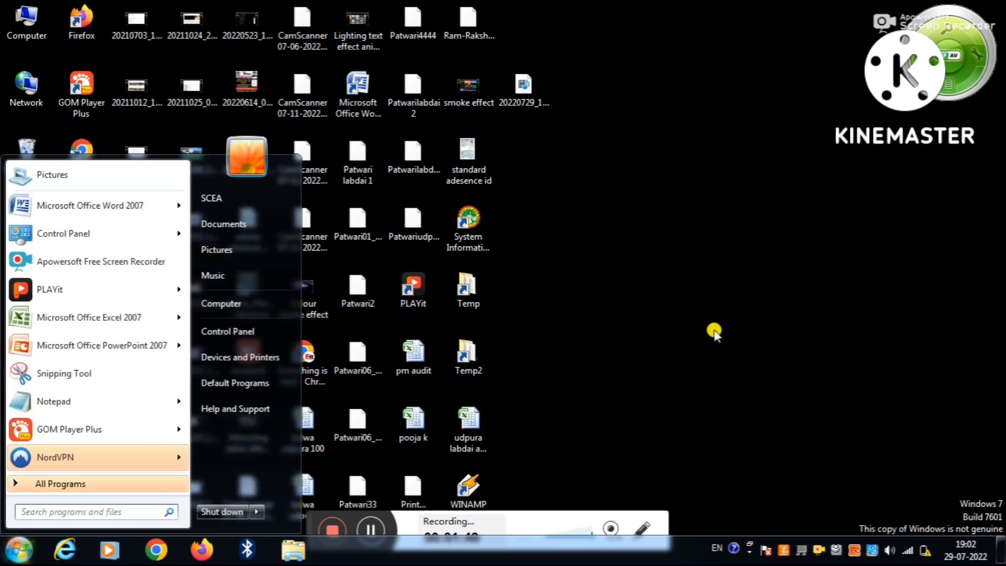
{"action": "left_click", "coordinate": [714, 332]}
{"action": "double_click", "coordinate": [30, 20]}
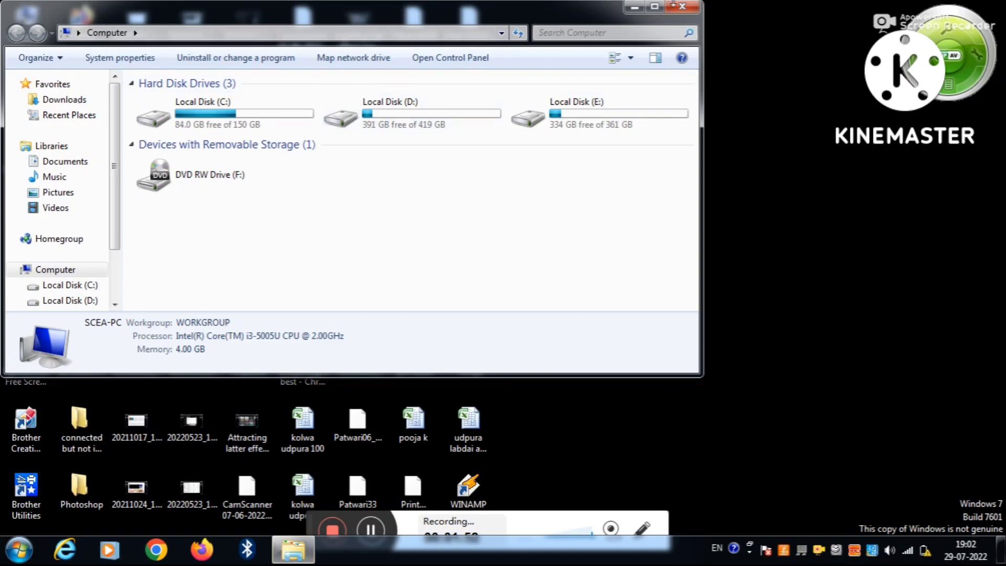
{"action": "left_click", "coordinate": [654, 7]}
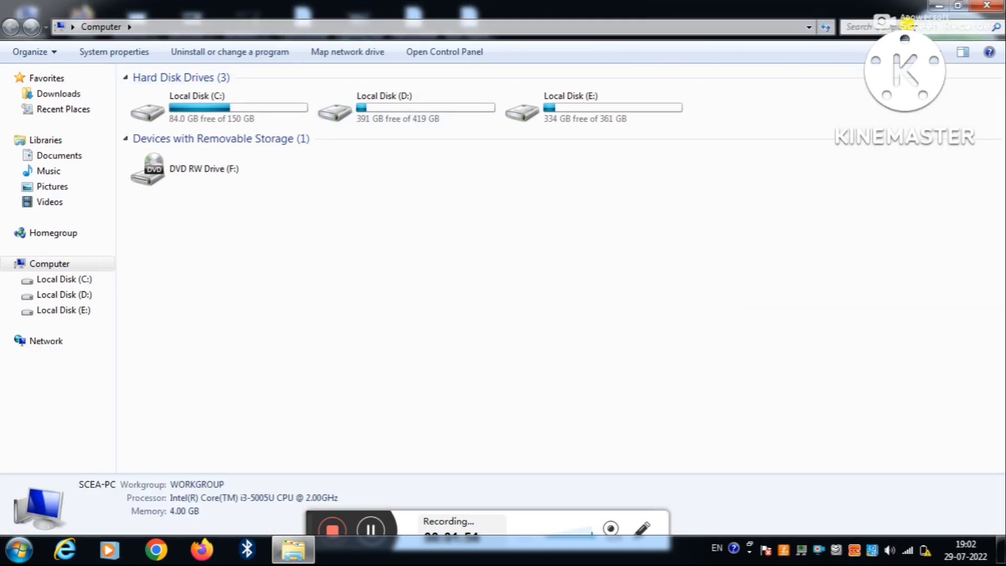
{"action": "left_click", "coordinate": [906, 24]}
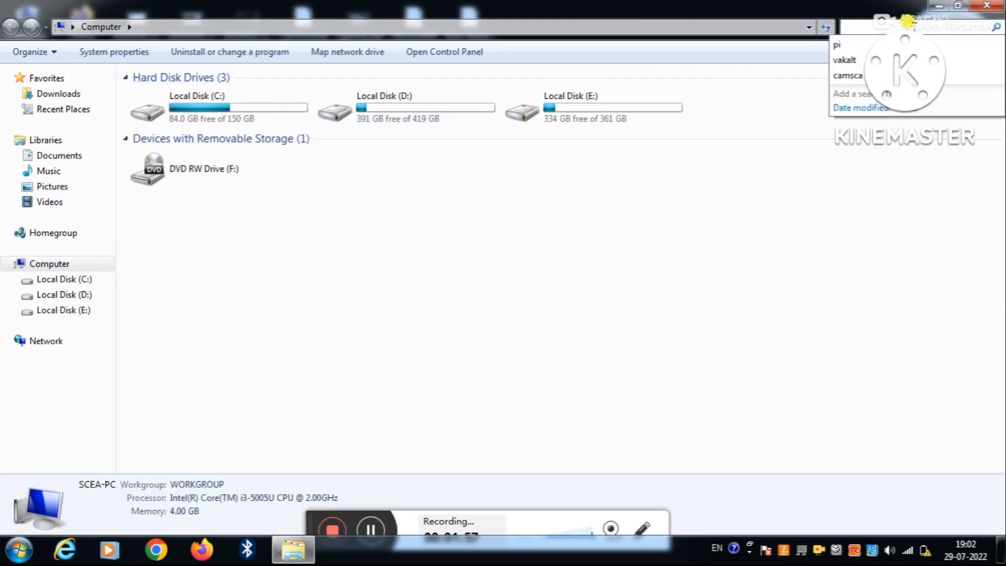
{"action": "type", "text": "vpn"}
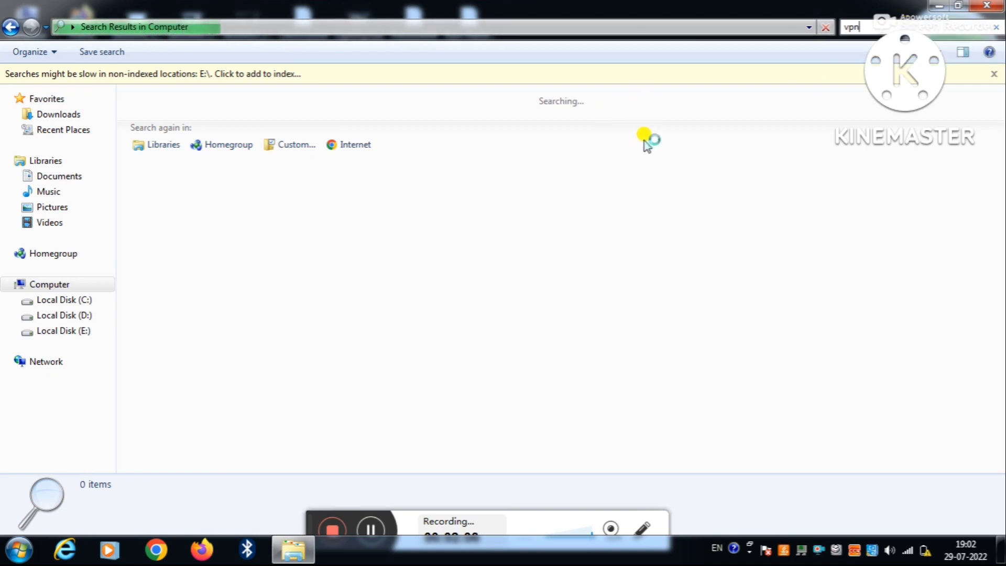
Refine the file search across the computer to "nord vpn"
{"action": "left_click", "coordinate": [846, 26]}
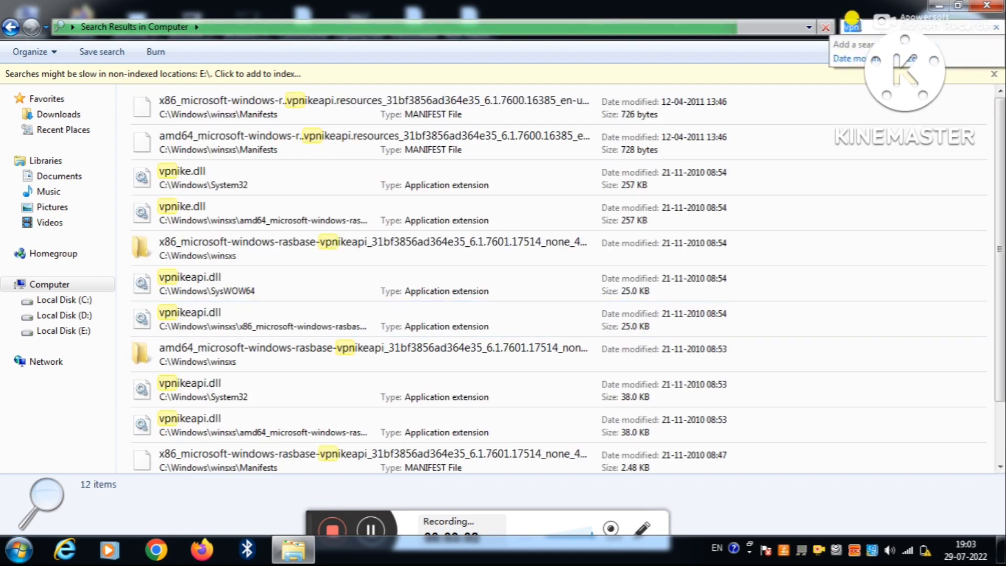
{"action": "key", "text": "Home"}
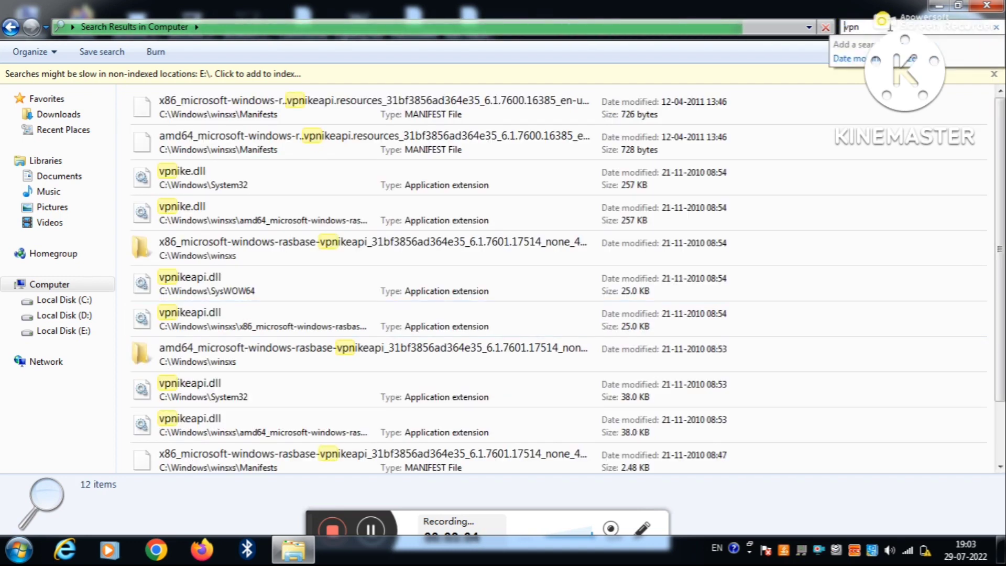
{"action": "type", "text": "non"}
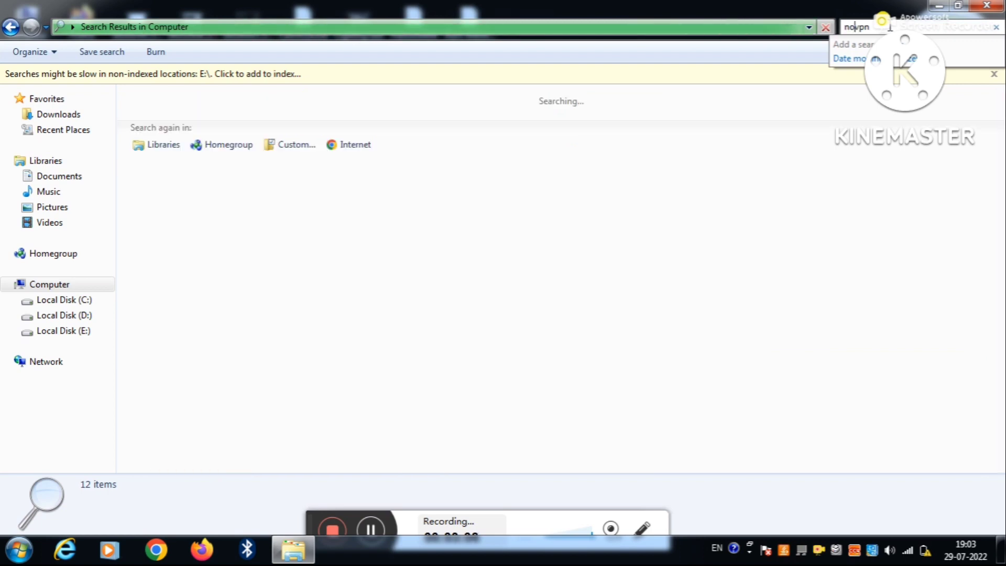
{"action": "type", "text": "d"}
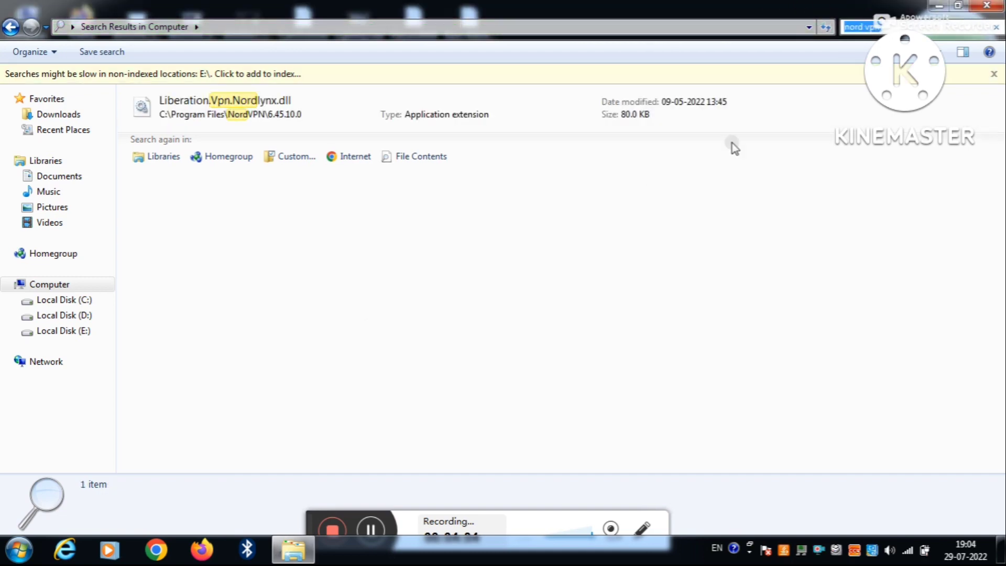
Try to delete Liberation.Vpn.Nordlynx.dll from the search results, retrying several times, and close the search window
{"action": "right_click", "coordinate": [359, 118]}
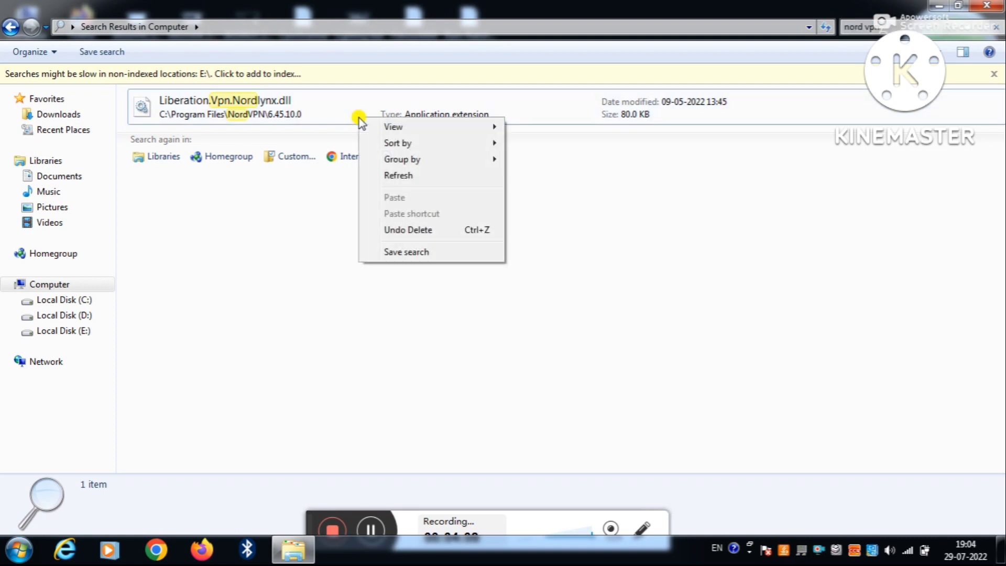
{"action": "left_click", "coordinate": [322, 120]}
{"action": "right_click", "coordinate": [322, 119]}
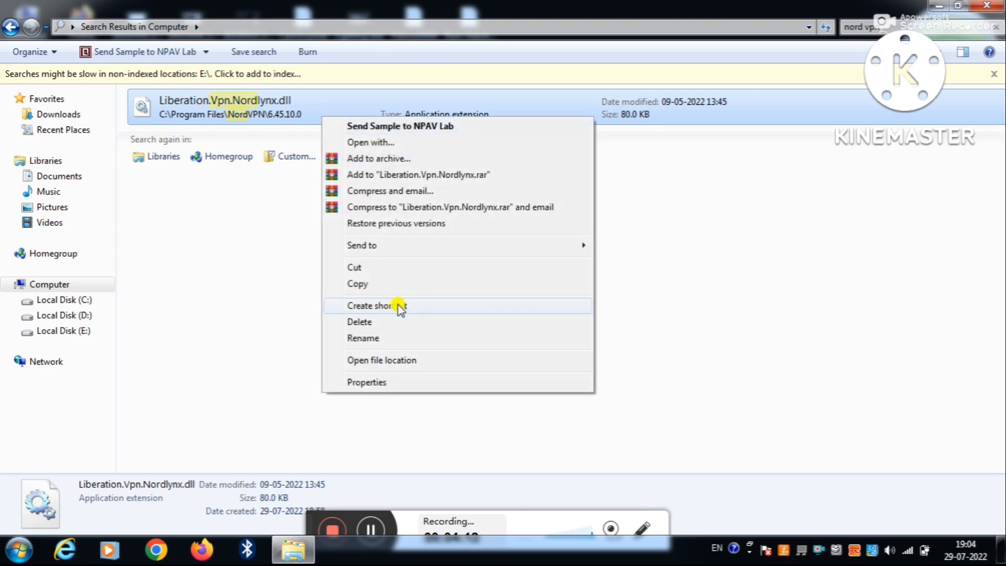
{"action": "left_click", "coordinate": [393, 321]}
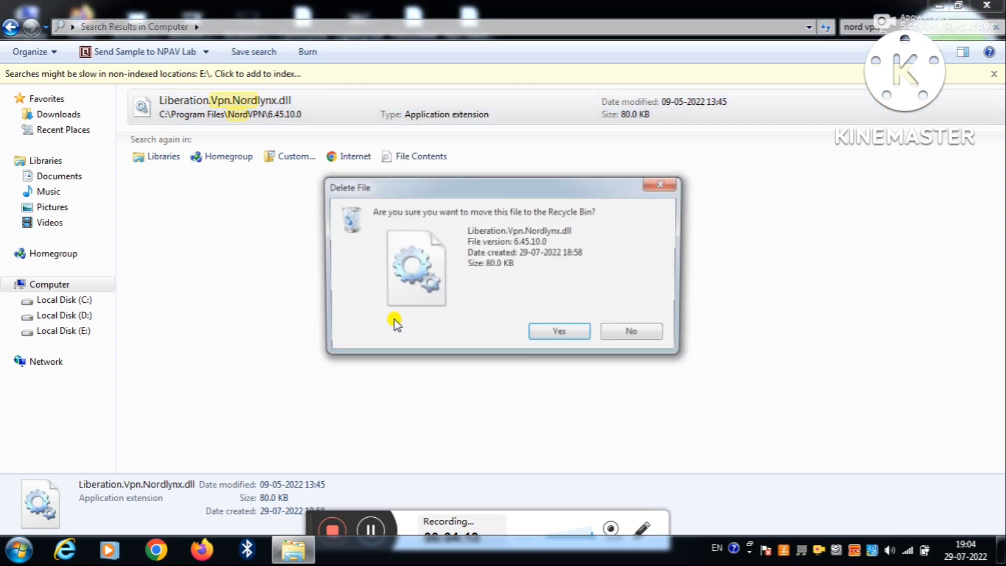
{"action": "left_click", "coordinate": [551, 341]}
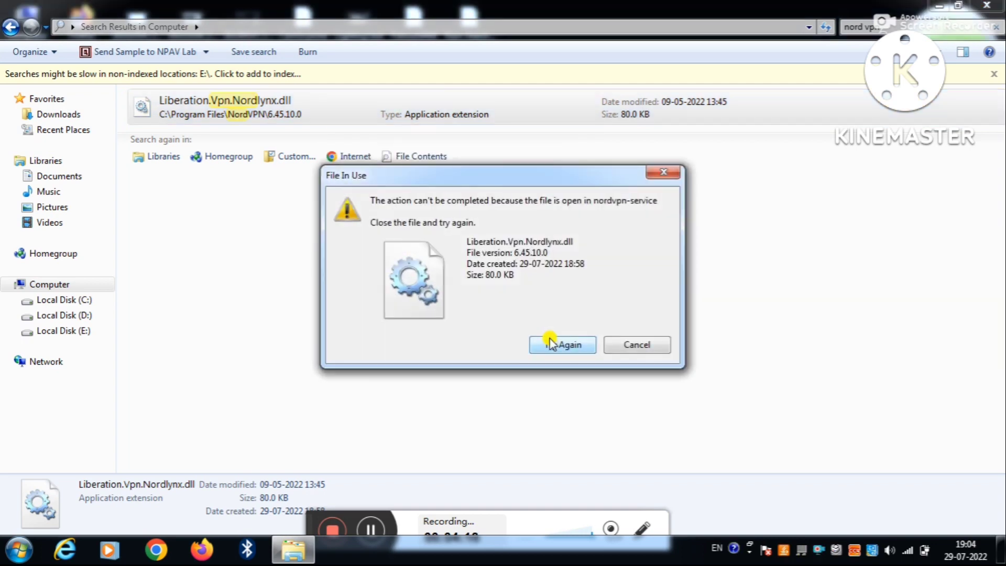
{"action": "left_click", "coordinate": [554, 344]}
{"action": "left_click", "coordinate": [558, 345]}
{"action": "left_click", "coordinate": [560, 345]}
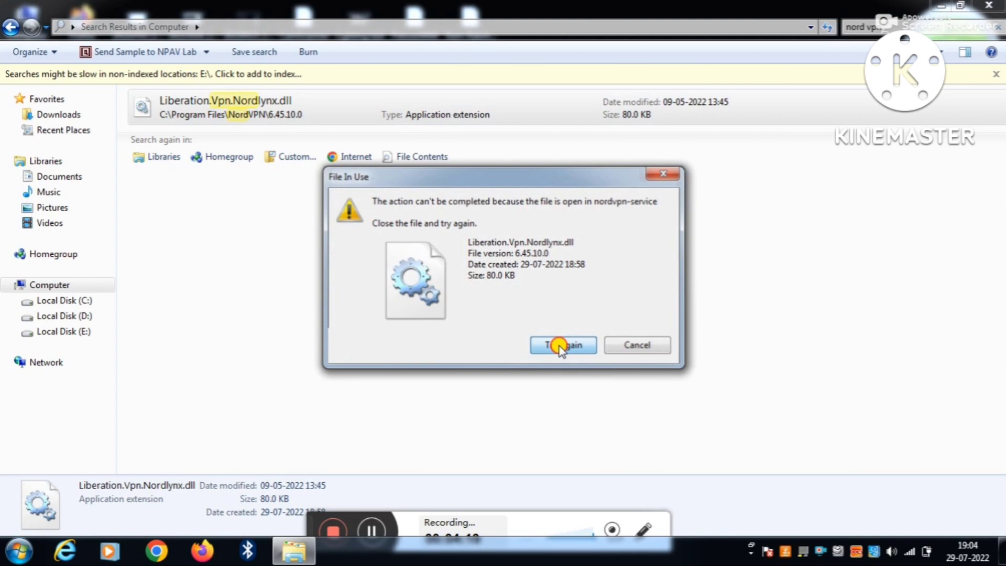
{"action": "left_click", "coordinate": [560, 345]}
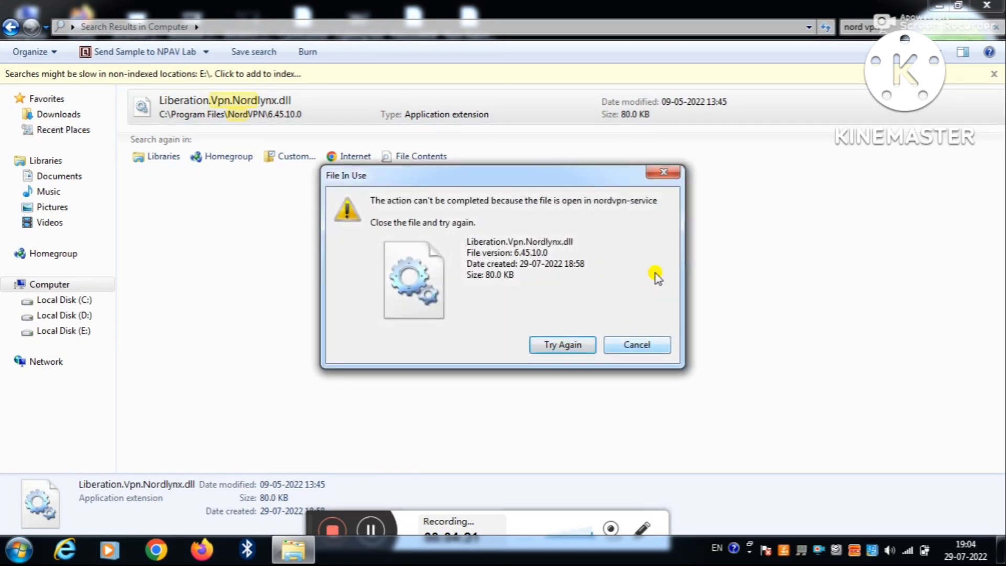
{"action": "left_click", "coordinate": [663, 172]}
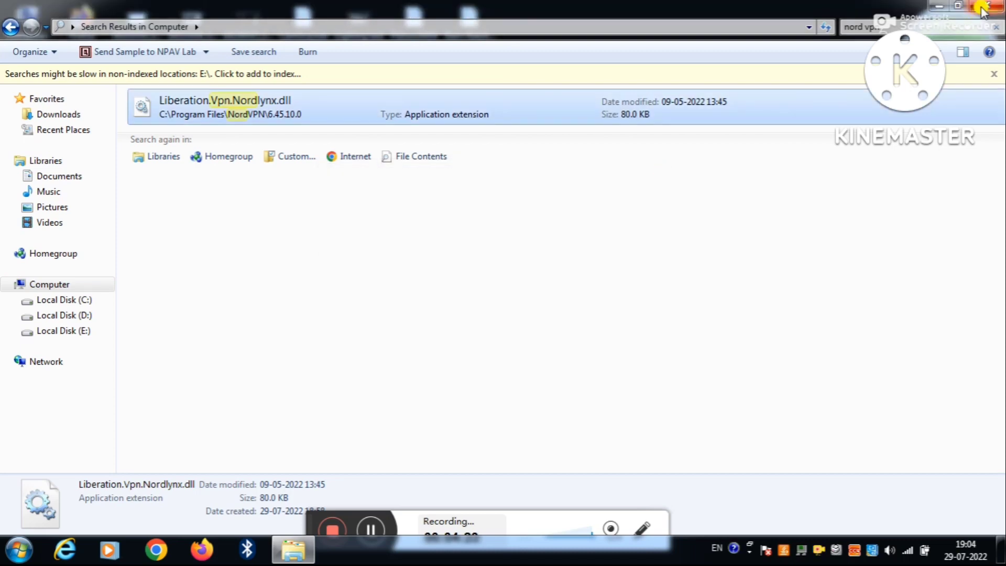
{"action": "left_click", "coordinate": [980, 9]}
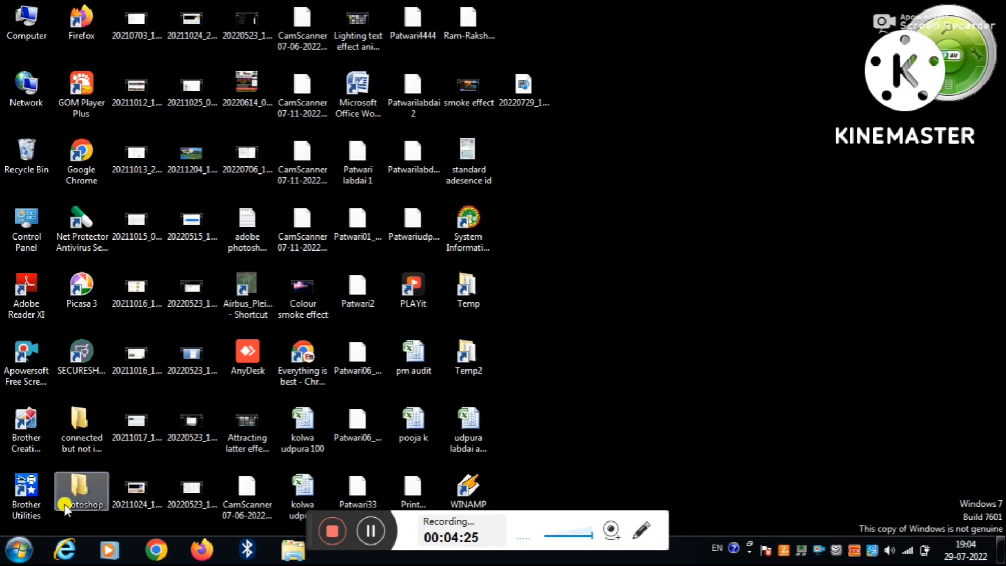
Open the Programs and Features list of installed programs in a maximized Control Panel window
{"action": "left_click", "coordinate": [19, 549]}
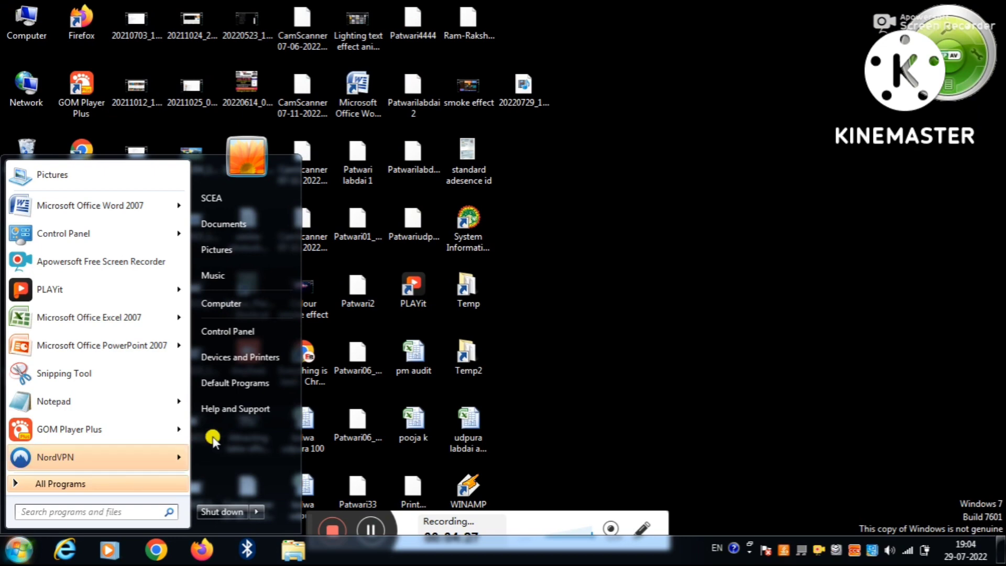
{"action": "left_click", "coordinate": [247, 332]}
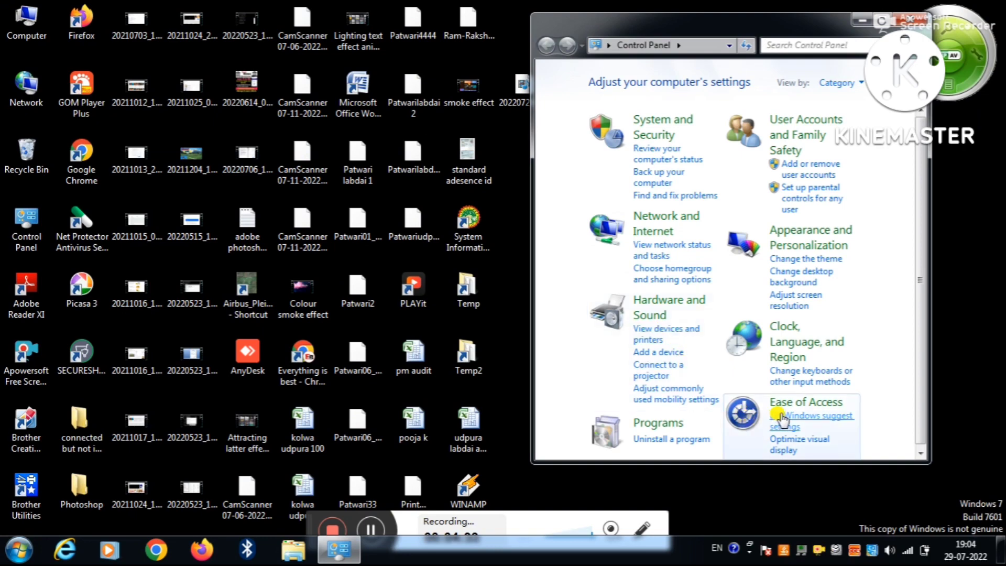
{"action": "left_click", "coordinate": [662, 424]}
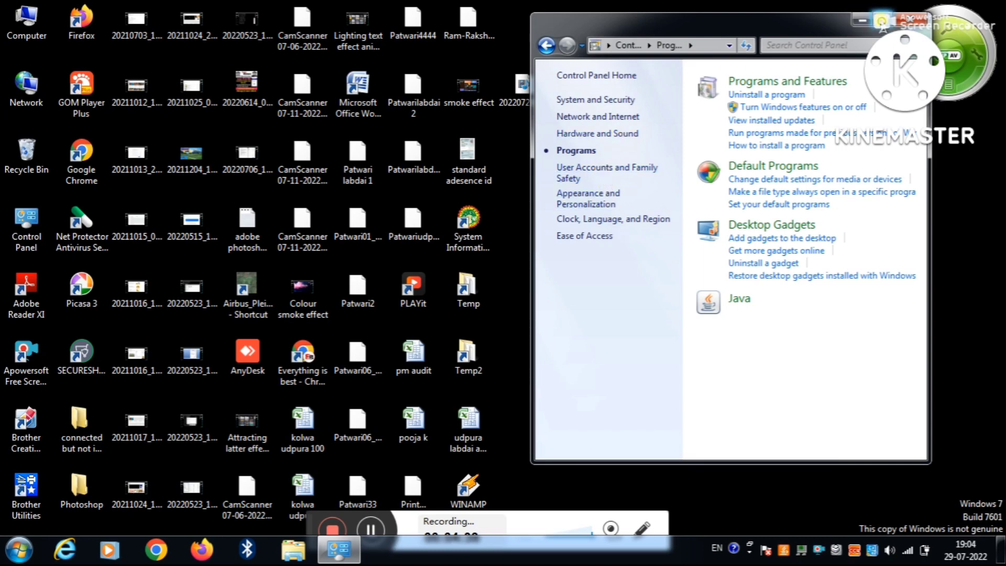
{"action": "left_click", "coordinate": [882, 21]}
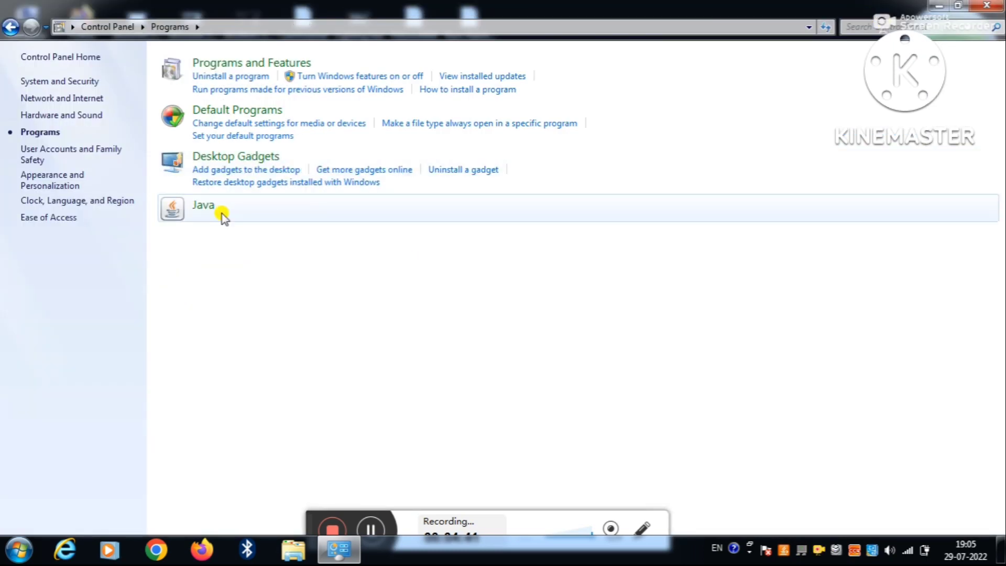
{"action": "left_click", "coordinate": [231, 63]}
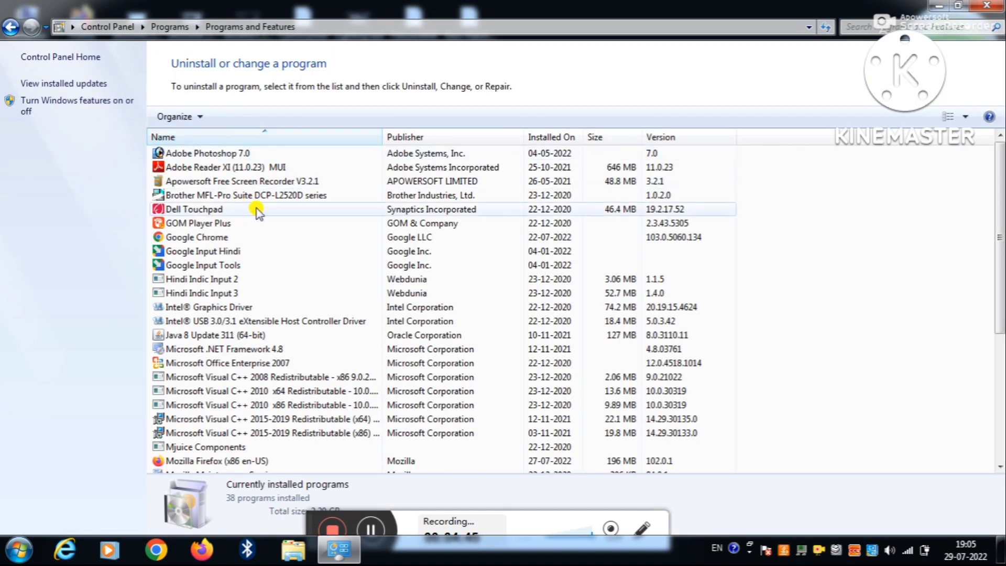
Look through the list of installed programs for all NordVPN-related entries
{"action": "key", "text": "Down"}
{"action": "key", "text": "Down"}
{"action": "key", "text": "Down"}
{"action": "key", "text": "Down"}
{"action": "key", "text": "Down"}
{"action": "key", "text": "Down"}
{"action": "key", "text": "Down"}
{"action": "key", "text": "Down"}
{"action": "key", "text": "Down"}
{"action": "key", "text": "Down"}
{"action": "key", "text": "Down"}
{"action": "key", "text": "Down"}
{"action": "key", "text": "Down"}
{"action": "key", "text": "Down"}
{"action": "key", "text": "Down"}
{"action": "key", "text": "Down"}
{"action": "key", "text": "Down"}
{"action": "key", "text": "Down"}
{"action": "key", "text": "Down"}
{"action": "key", "text": "Down"}
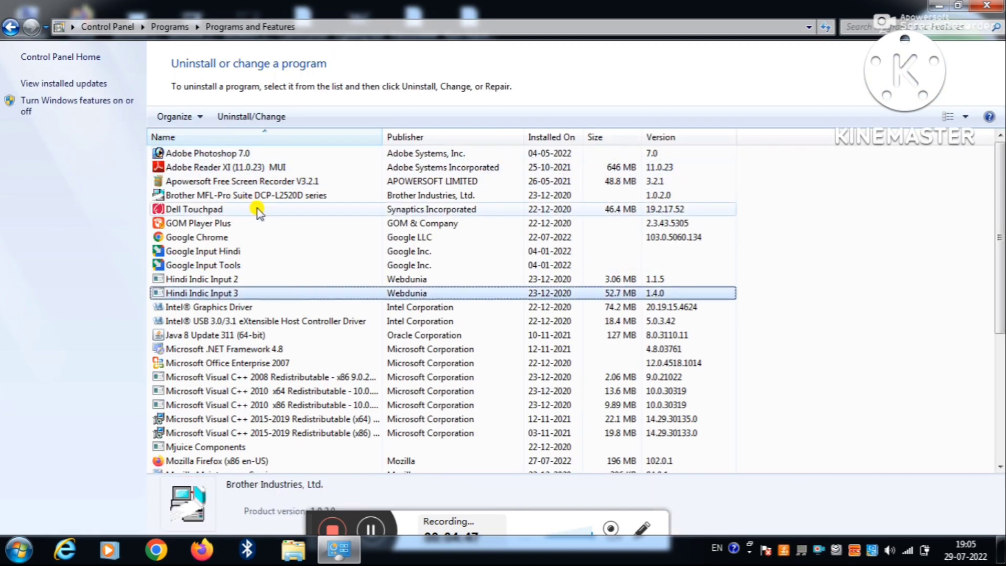
{"action": "key", "text": "Down"}
{"action": "key", "text": "Down"}
{"action": "key", "text": "Down"}
{"action": "key", "text": "Up"}
{"action": "key", "text": "Up"}
{"action": "key", "text": "Up"}
{"action": "key", "text": "Up"}
{"action": "key", "text": "Up"}
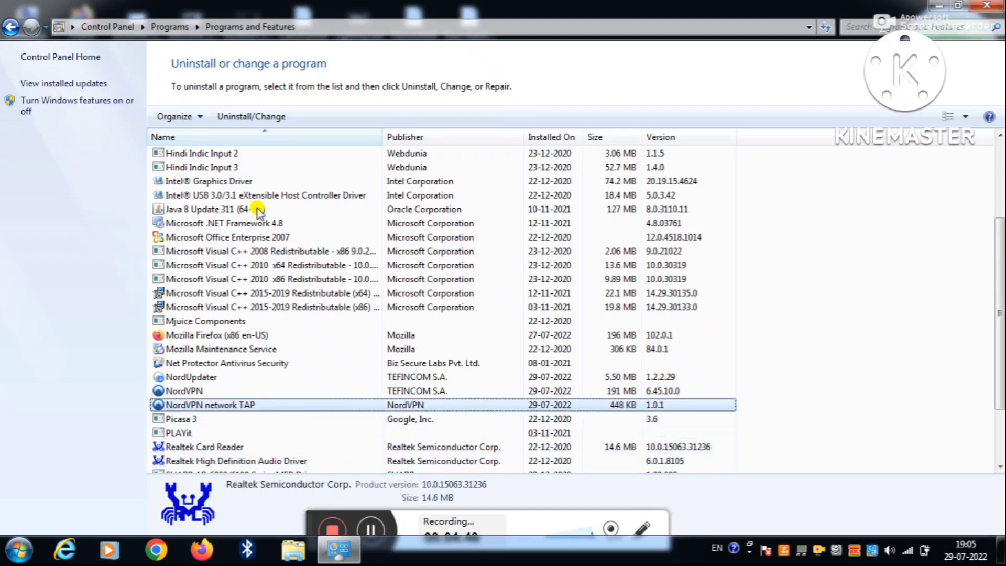
{"action": "key", "text": "Up"}
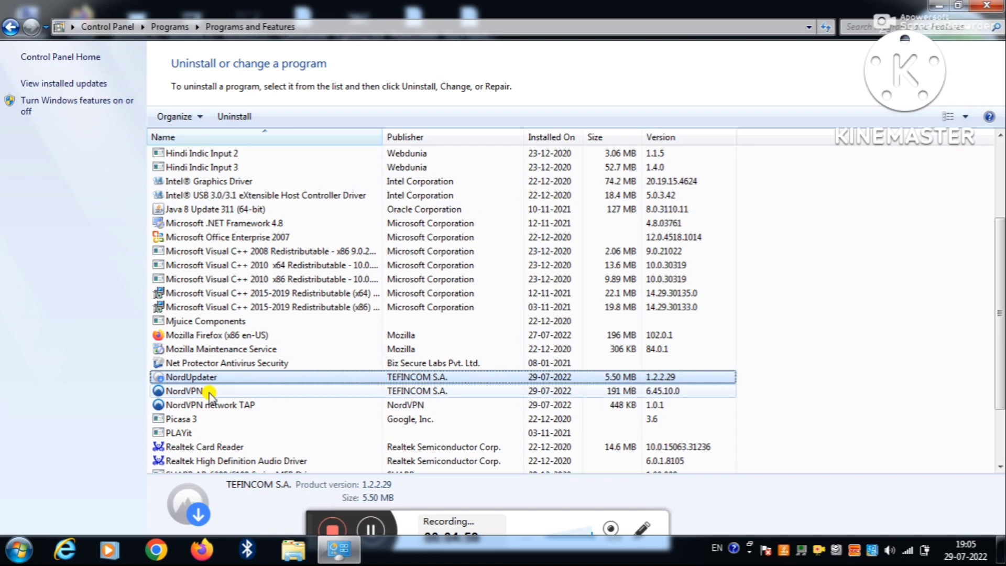
Leave the installed programs list for the desktop and reopen it from the Computer window
{"action": "left_click", "coordinate": [7, 26]}
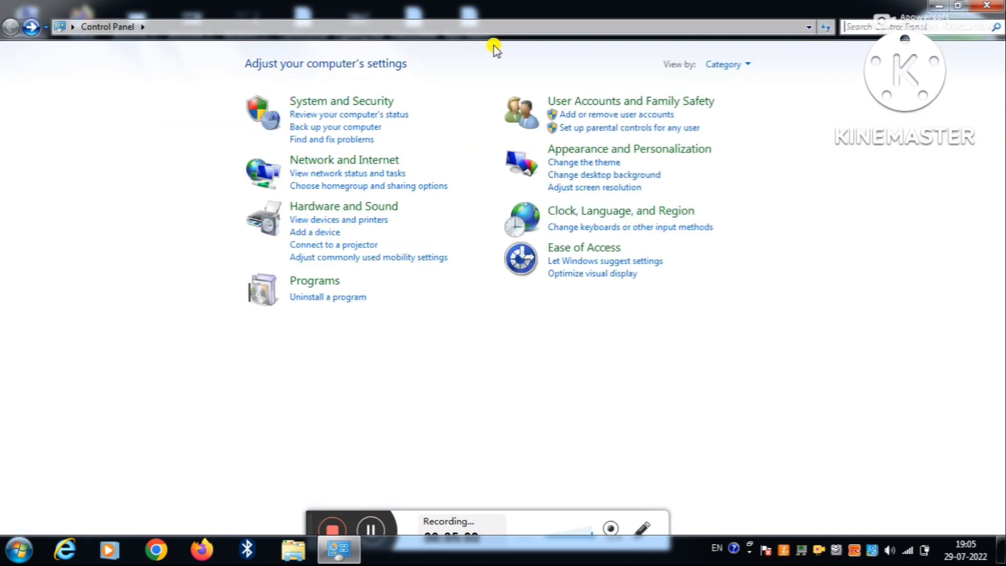
{"action": "left_click", "coordinate": [942, 5]}
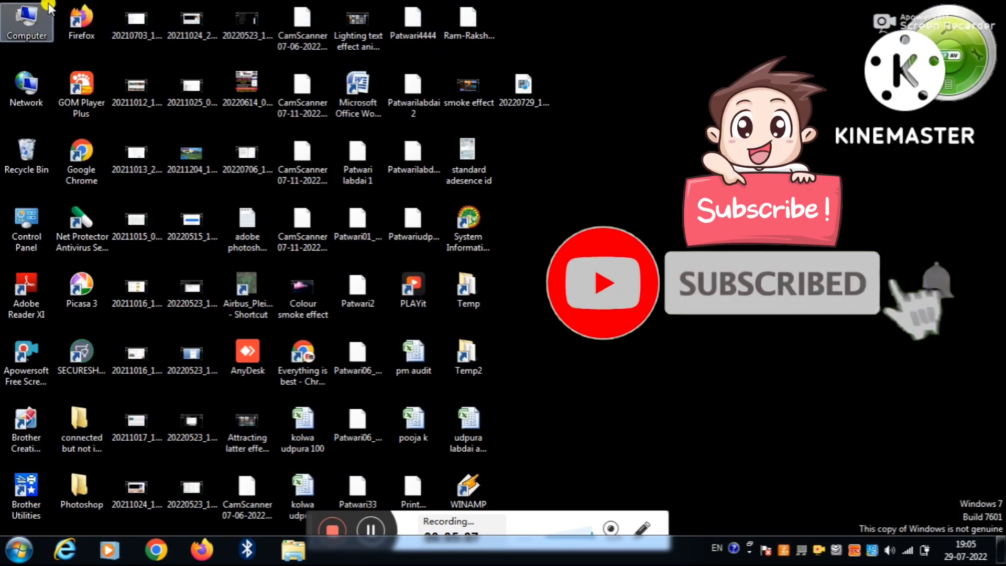
{"action": "double_click", "coordinate": [23, 11]}
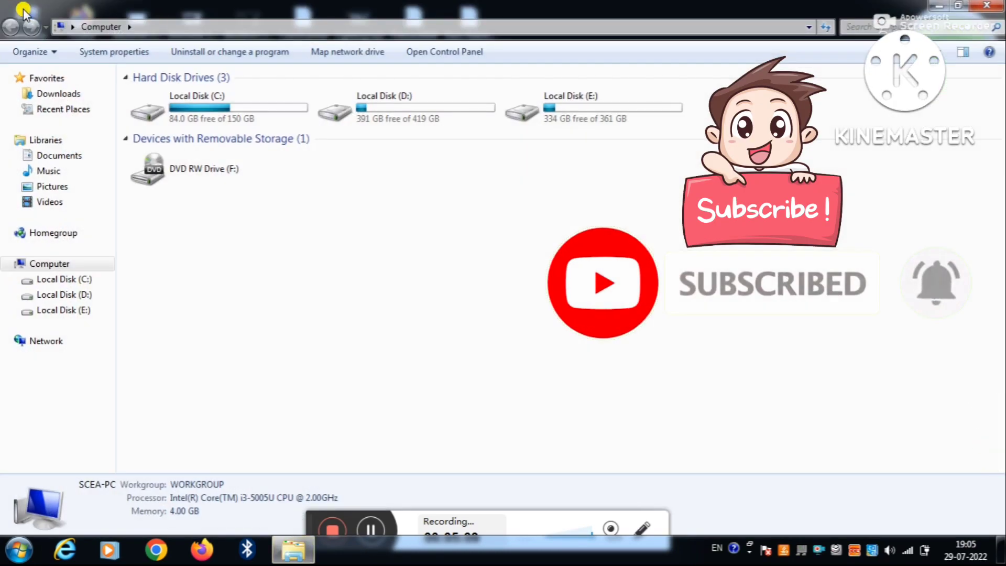
{"action": "left_click", "coordinate": [238, 52]}
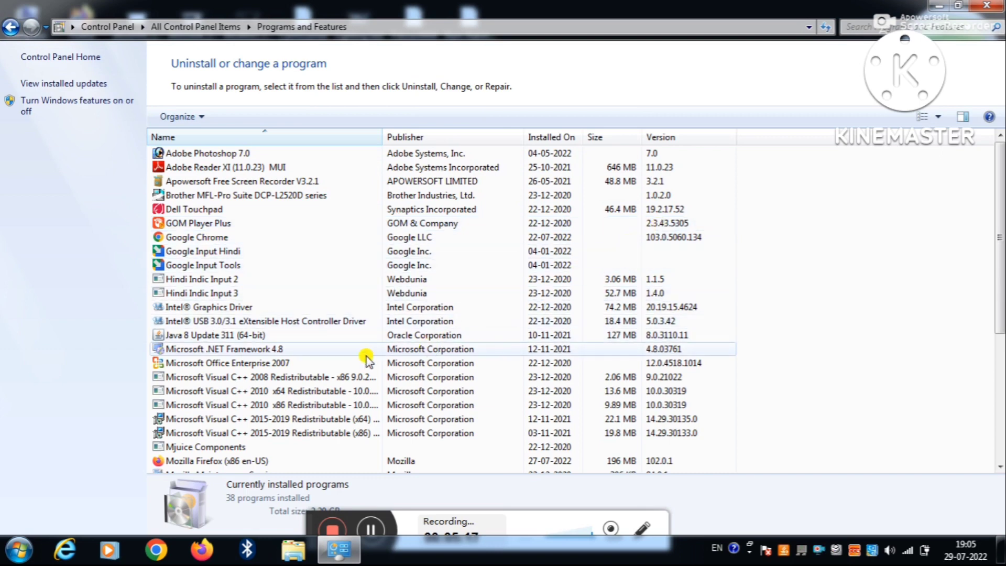
Find NordUpdater in the installed programs list and uninstall it, confirming the removal
{"action": "left_click", "coordinate": [338, 356]}
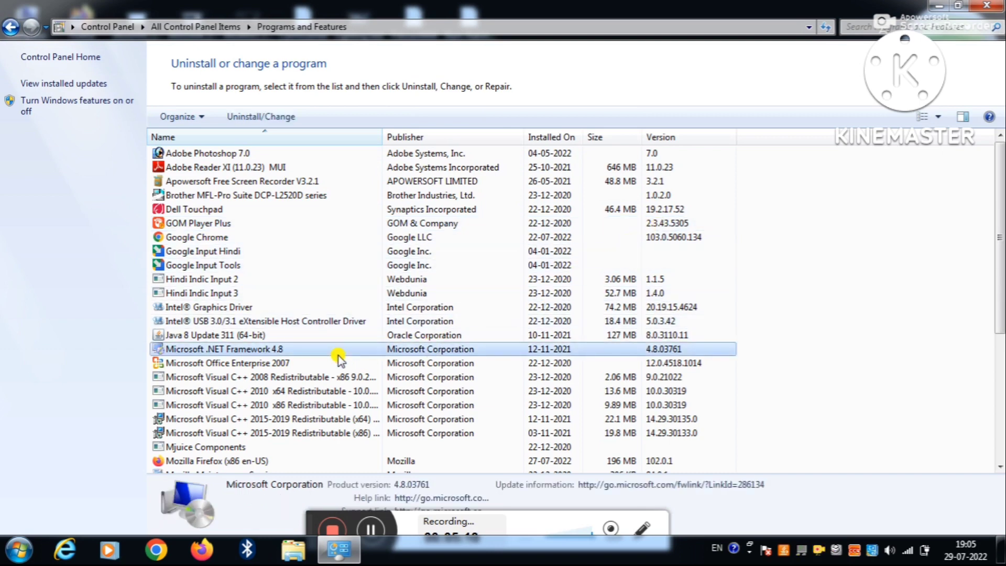
{"action": "key", "text": "Down"}
{"action": "key", "text": "Down"}
{"action": "key", "text": "Down"}
{"action": "key", "text": "Down"}
{"action": "key", "text": "Down"}
{"action": "key", "text": "Down"}
{"action": "key", "text": "Down"}
{"action": "key", "text": "Down"}
{"action": "key", "text": "Down"}
{"action": "key", "text": "Down"}
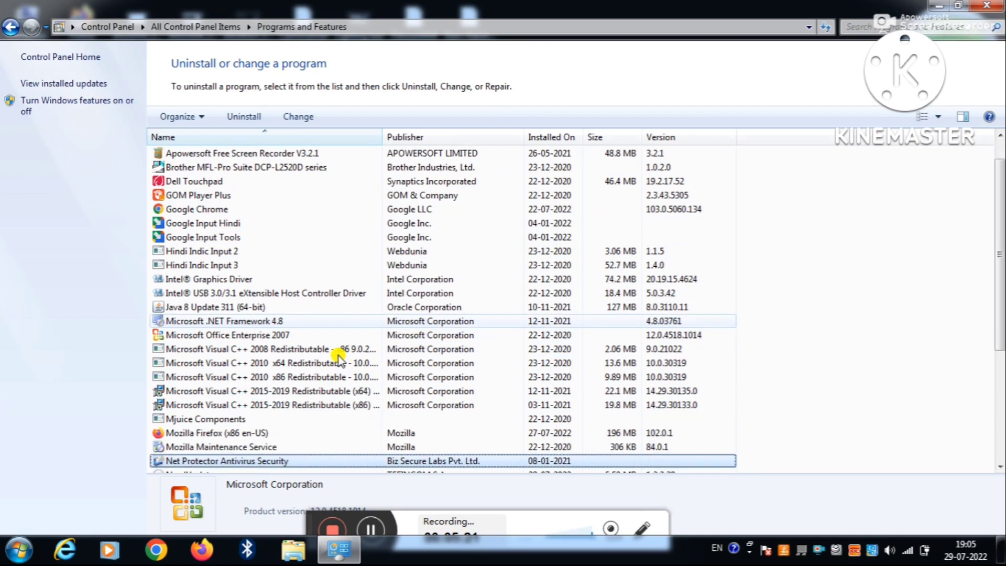
{"action": "key", "text": "Down"}
{"action": "key", "text": "Down"}
{"action": "key", "text": "Down"}
{"action": "key", "text": "Down"}
{"action": "key", "text": "Down"}
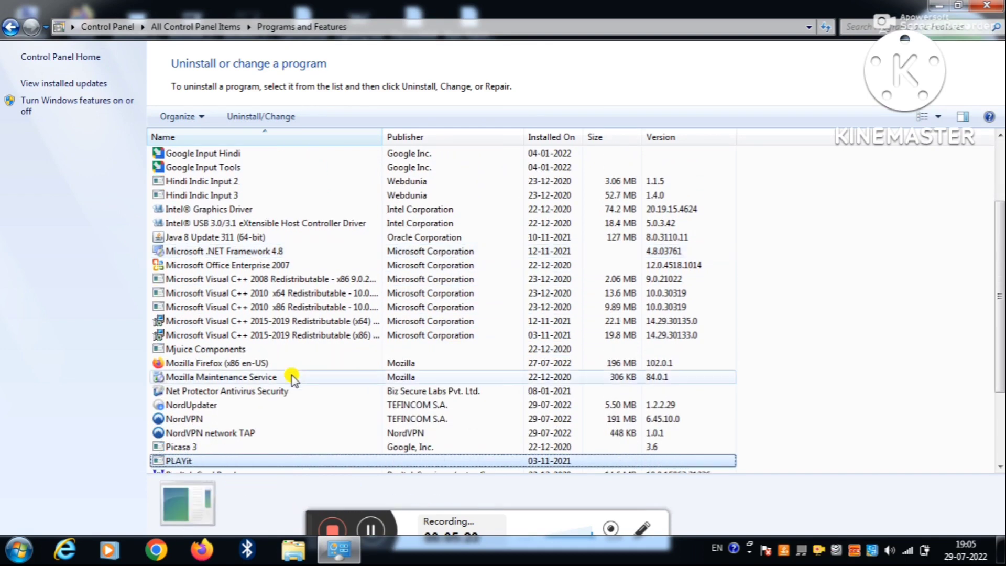
{"action": "left_click", "coordinate": [222, 405]}
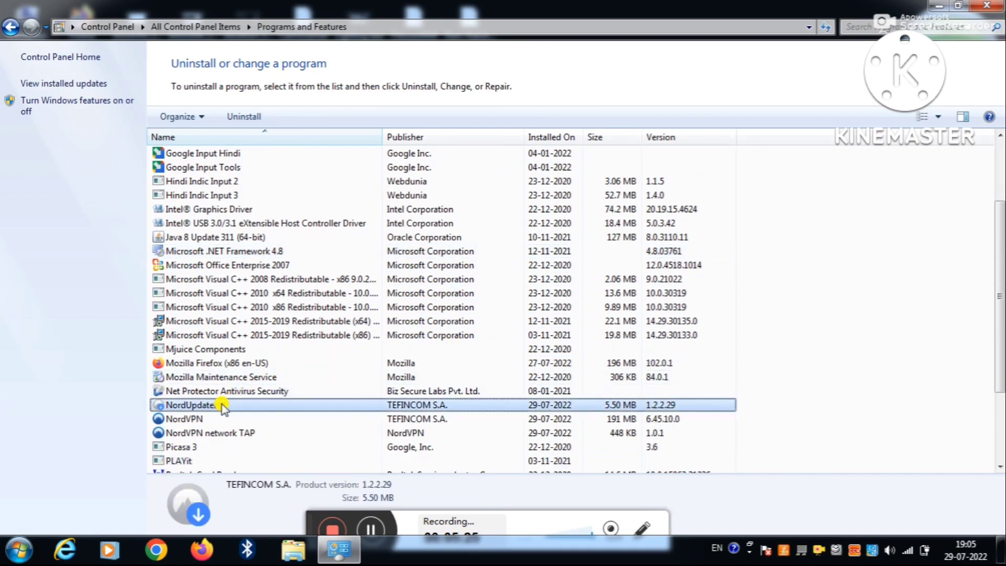
{"action": "right_click", "coordinate": [222, 405]}
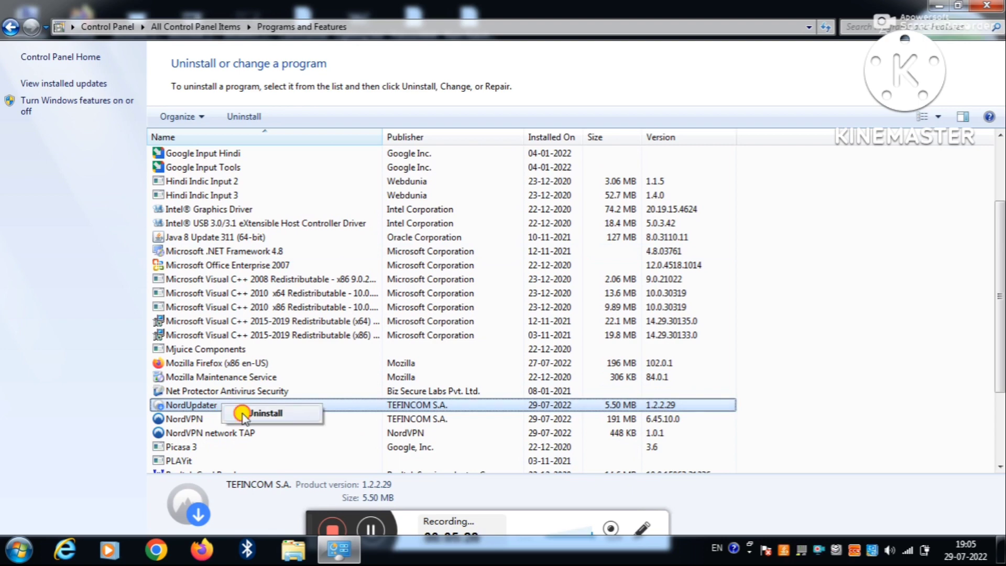
{"action": "left_click", "coordinate": [242, 415]}
{"action": "left_click", "coordinate": [577, 327]}
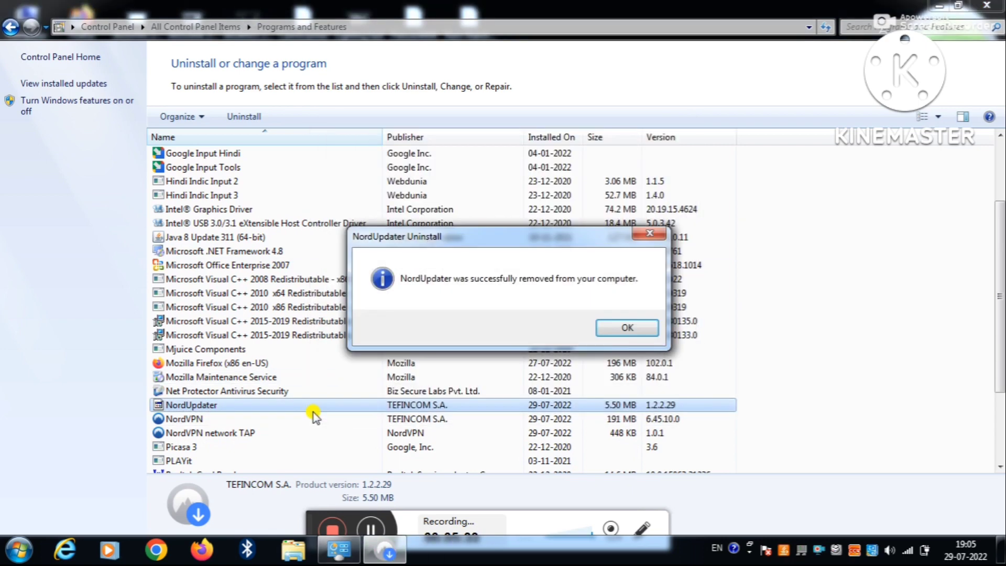
{"action": "left_click", "coordinate": [627, 327]}
Uninstall the NordVPN program from the installed programs list, confirming the removal
{"action": "left_click", "coordinate": [254, 404]}
{"action": "right_click", "coordinate": [223, 405]}
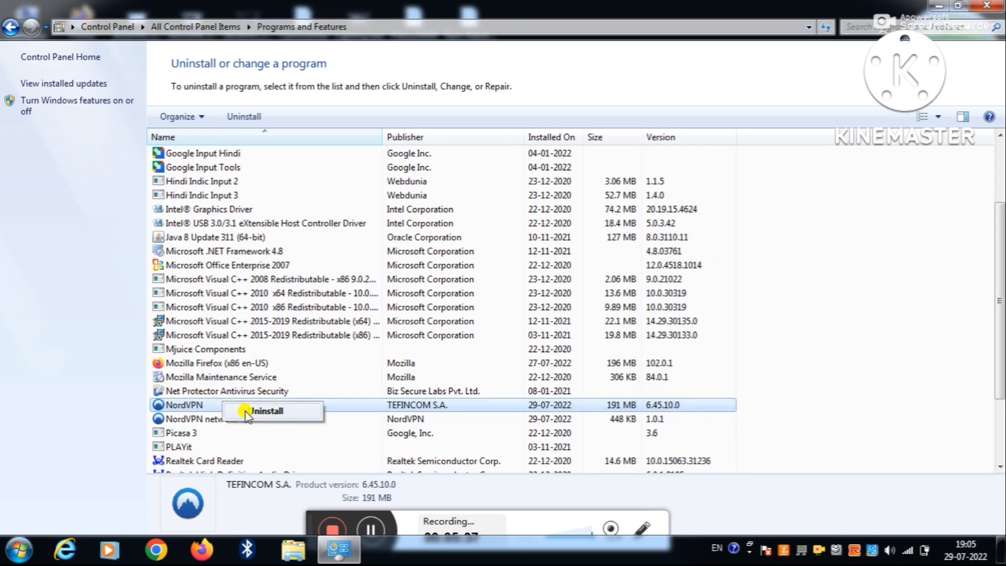
{"action": "left_click", "coordinate": [246, 412]}
{"action": "left_click", "coordinate": [545, 326]}
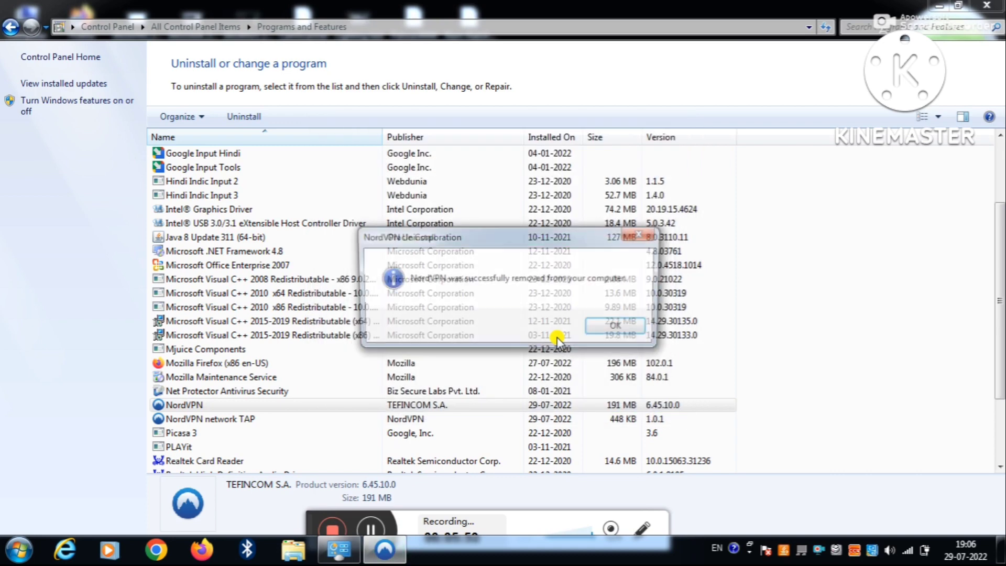
{"action": "left_click", "coordinate": [621, 322]}
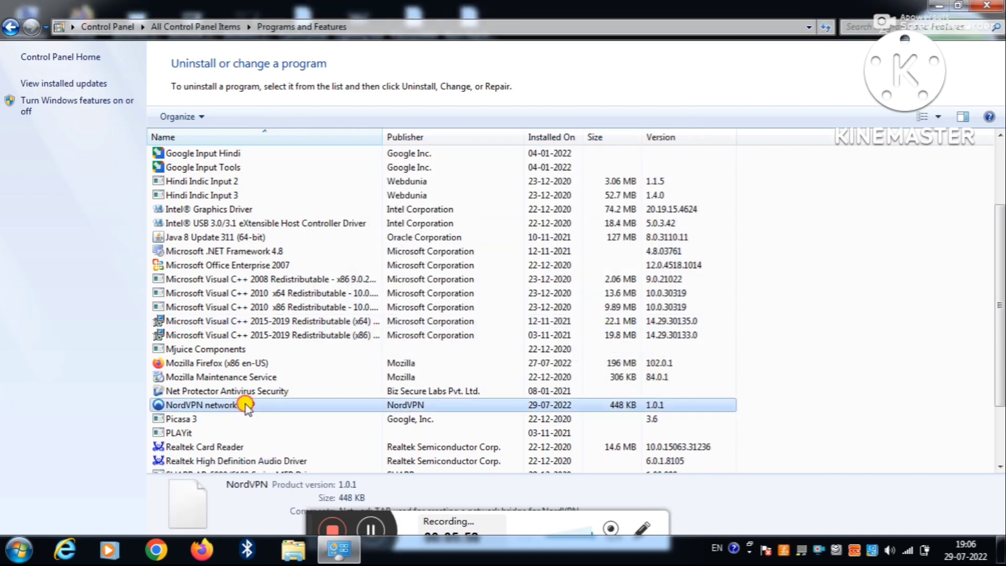
Uninstall the remaining NordVPN network TAP entry and close the Programs and Features window
{"action": "right_click", "coordinate": [269, 408]}
{"action": "left_click", "coordinate": [276, 416]}
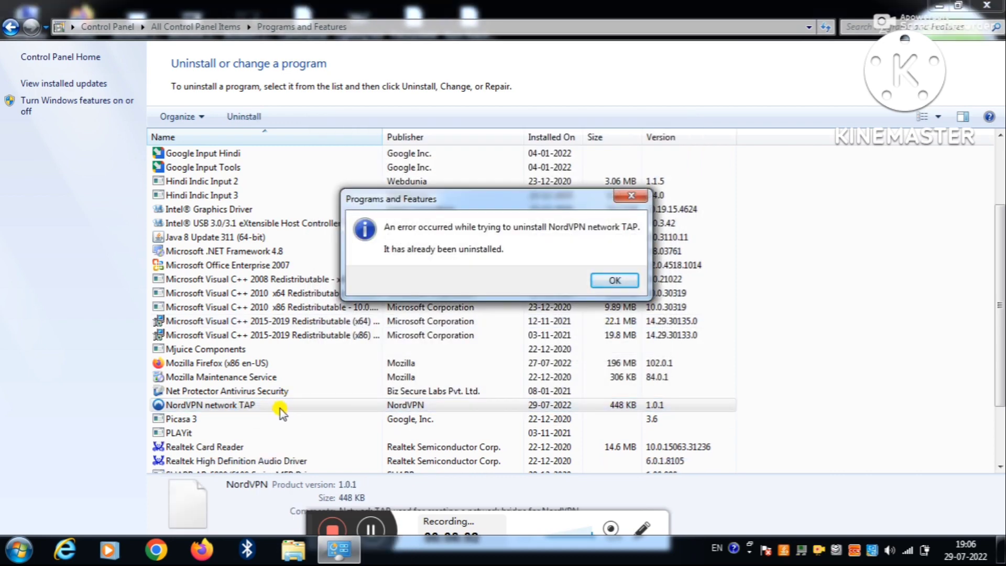
{"action": "left_click", "coordinate": [597, 283]}
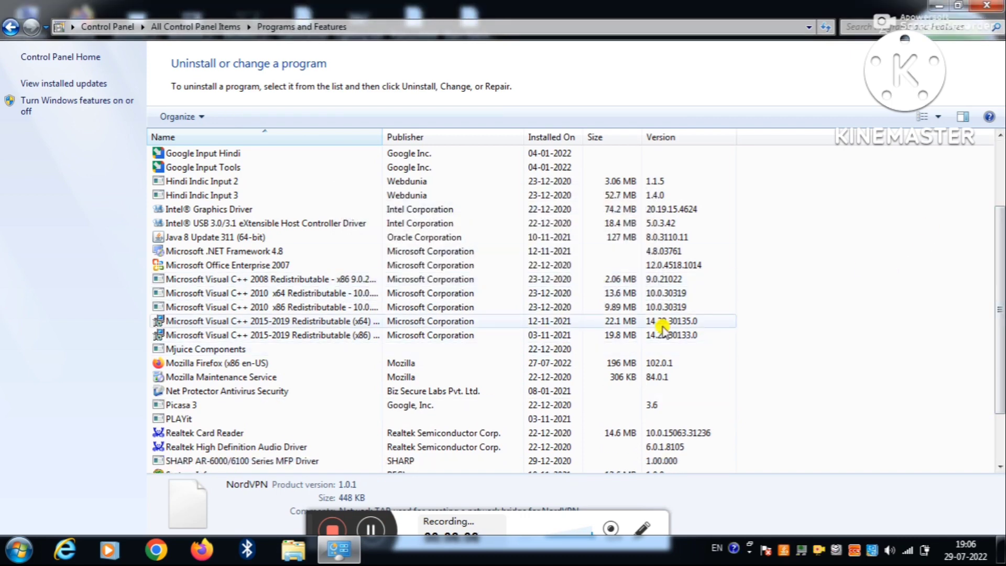
{"action": "left_click", "coordinate": [986, 6]}
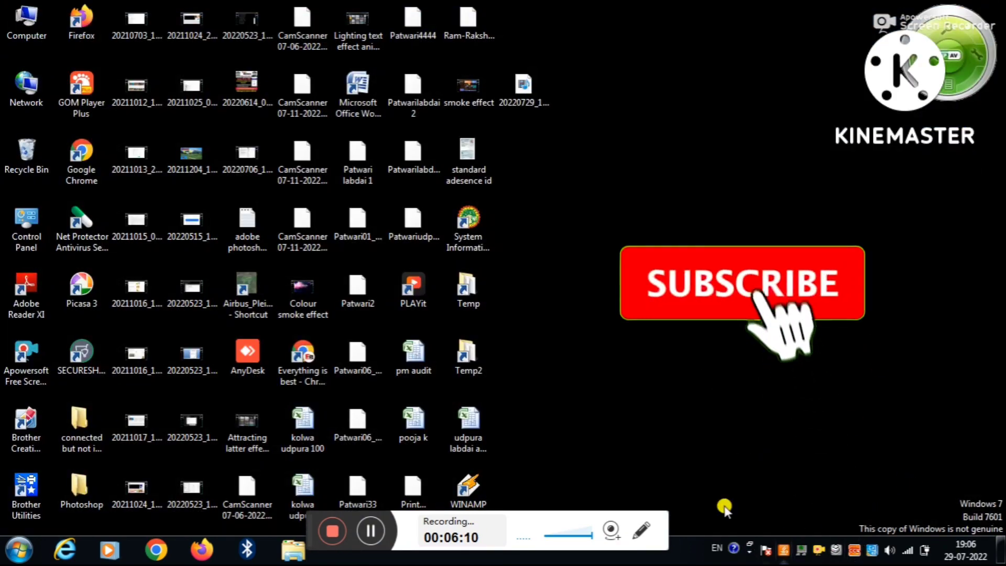
Refresh the desktop twice
{"action": "right_click", "coordinate": [655, 153]}
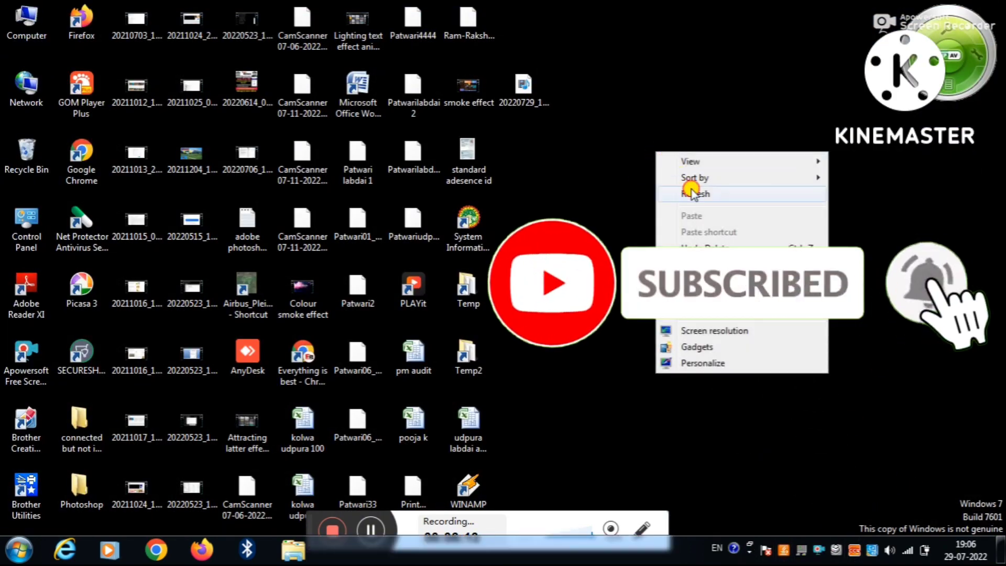
{"action": "left_click", "coordinate": [690, 192]}
{"action": "right_click", "coordinate": [690, 192]}
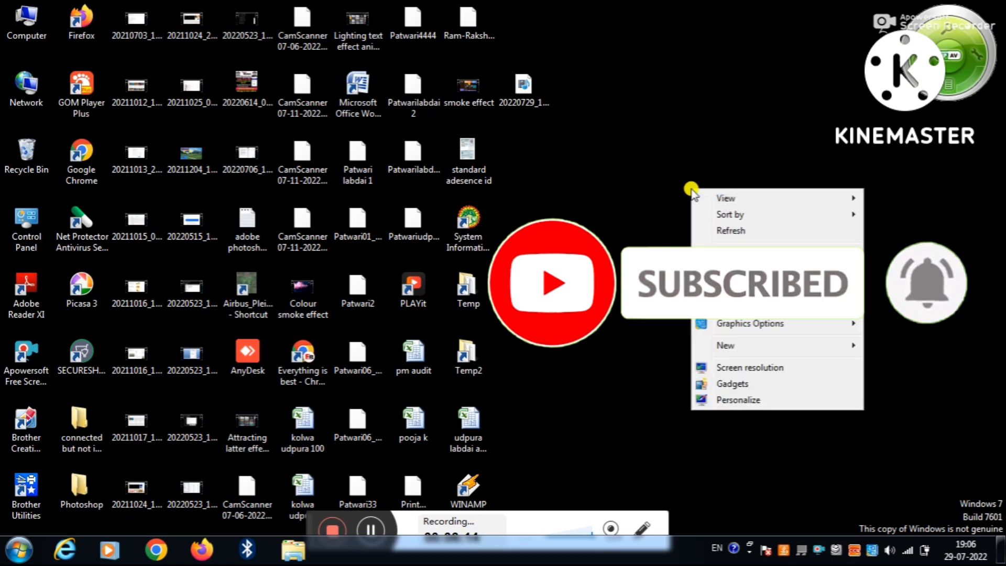
{"action": "left_click", "coordinate": [710, 228]}
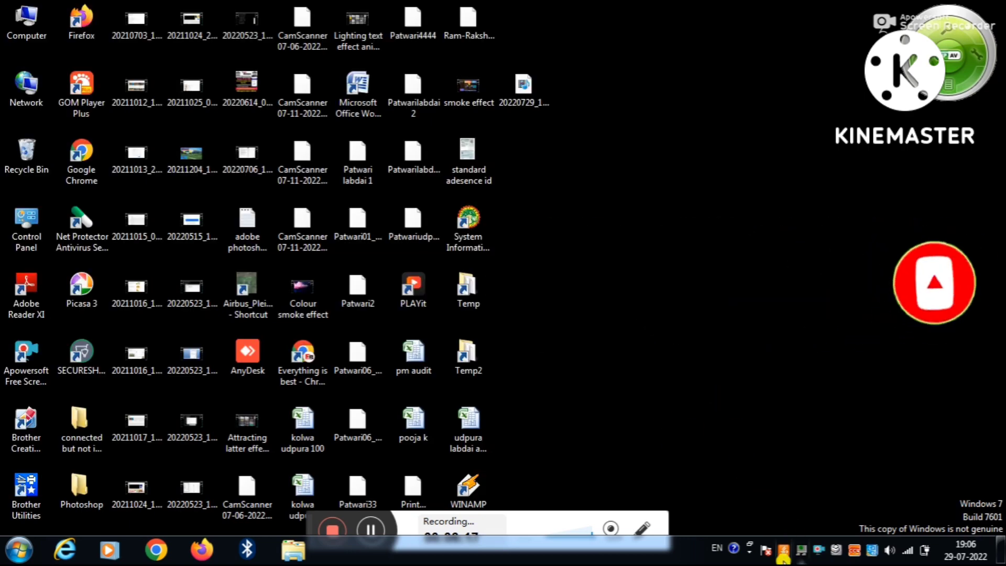